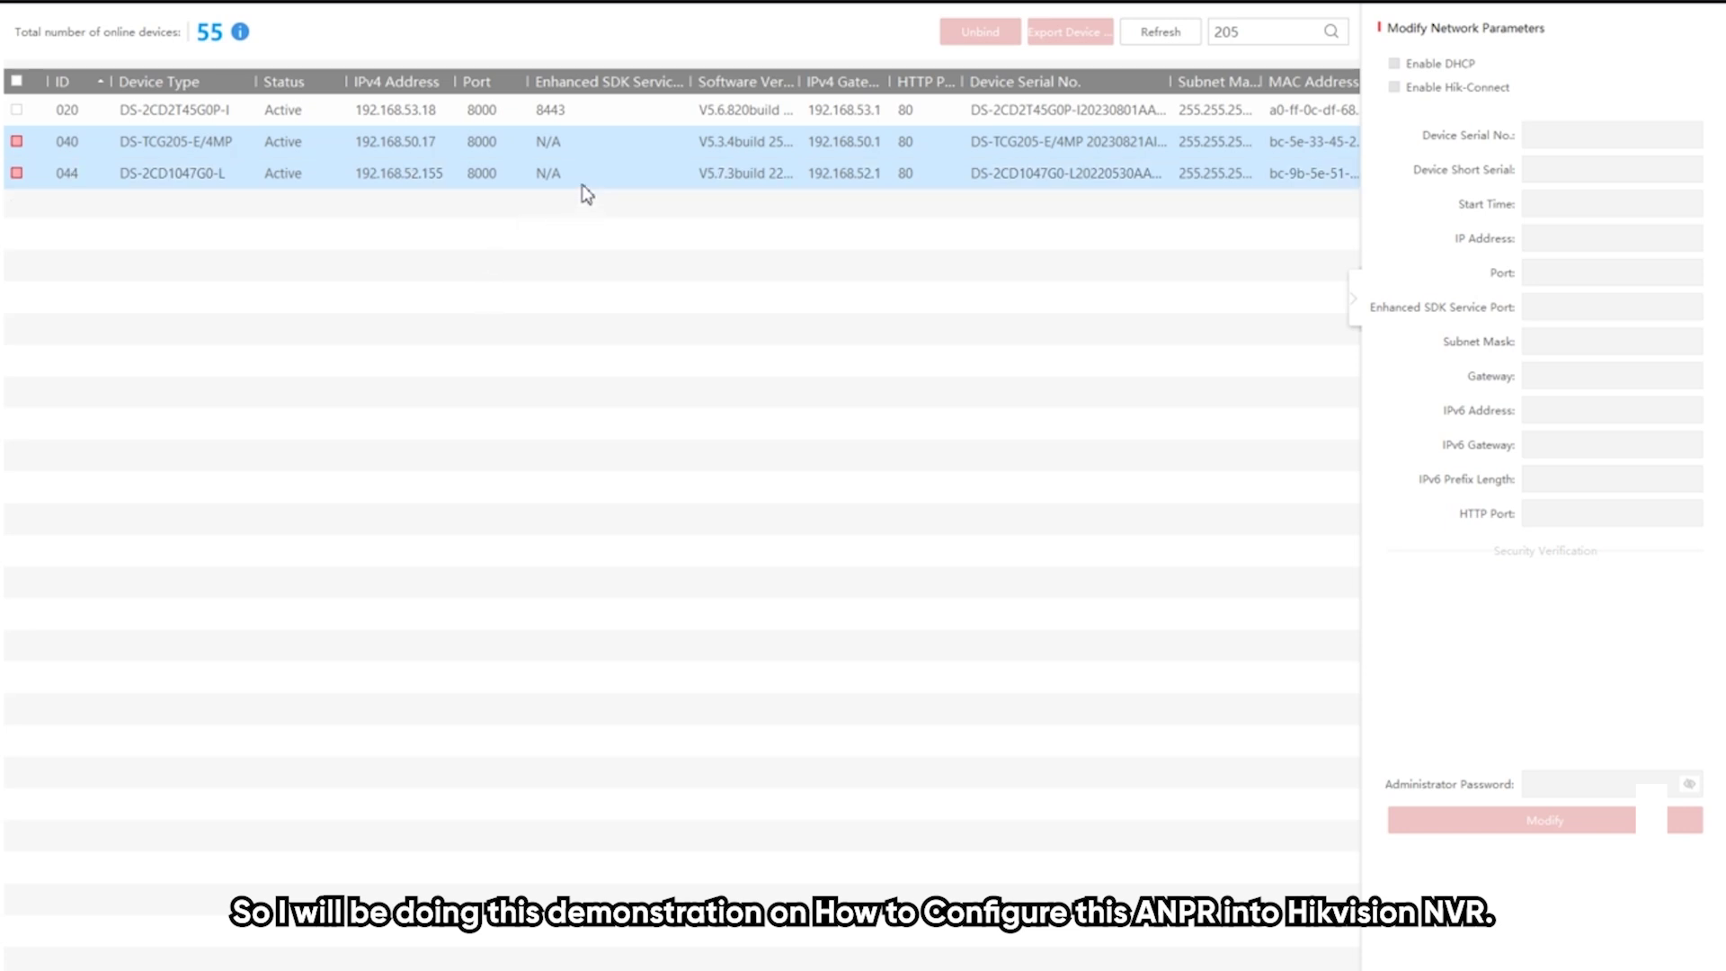
Filter the SADP device list to show the 7732 devices
left_click(546, 184)
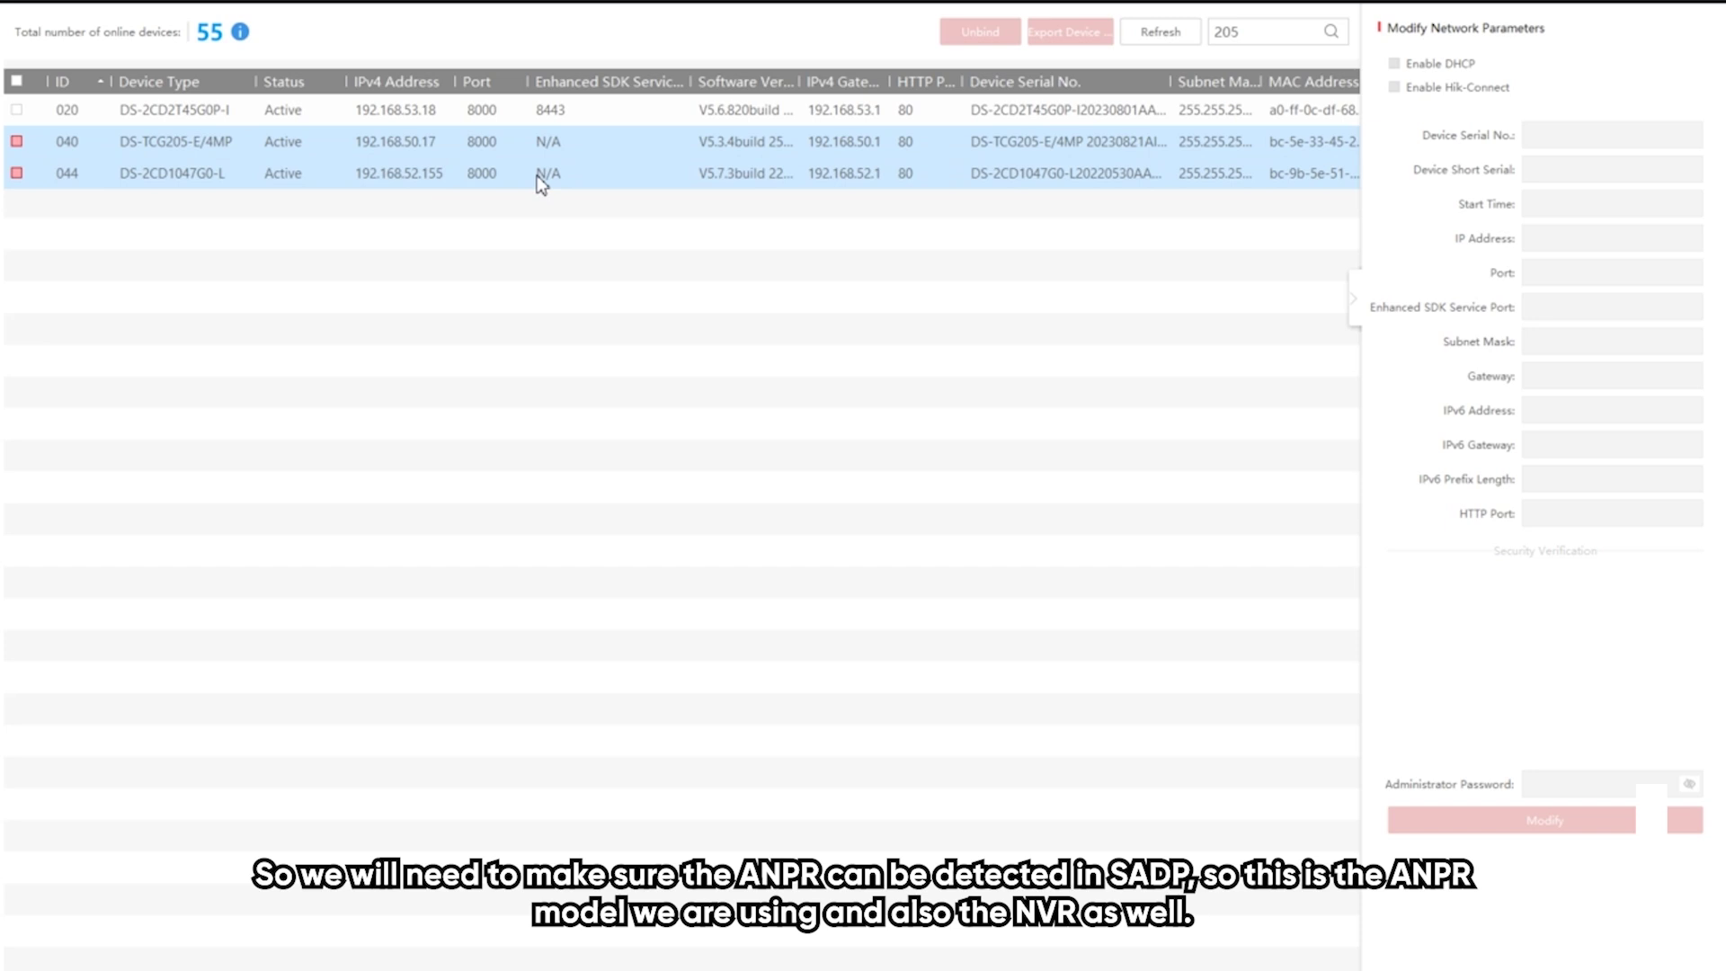
left_click(514, 169)
double_click(1245, 32)
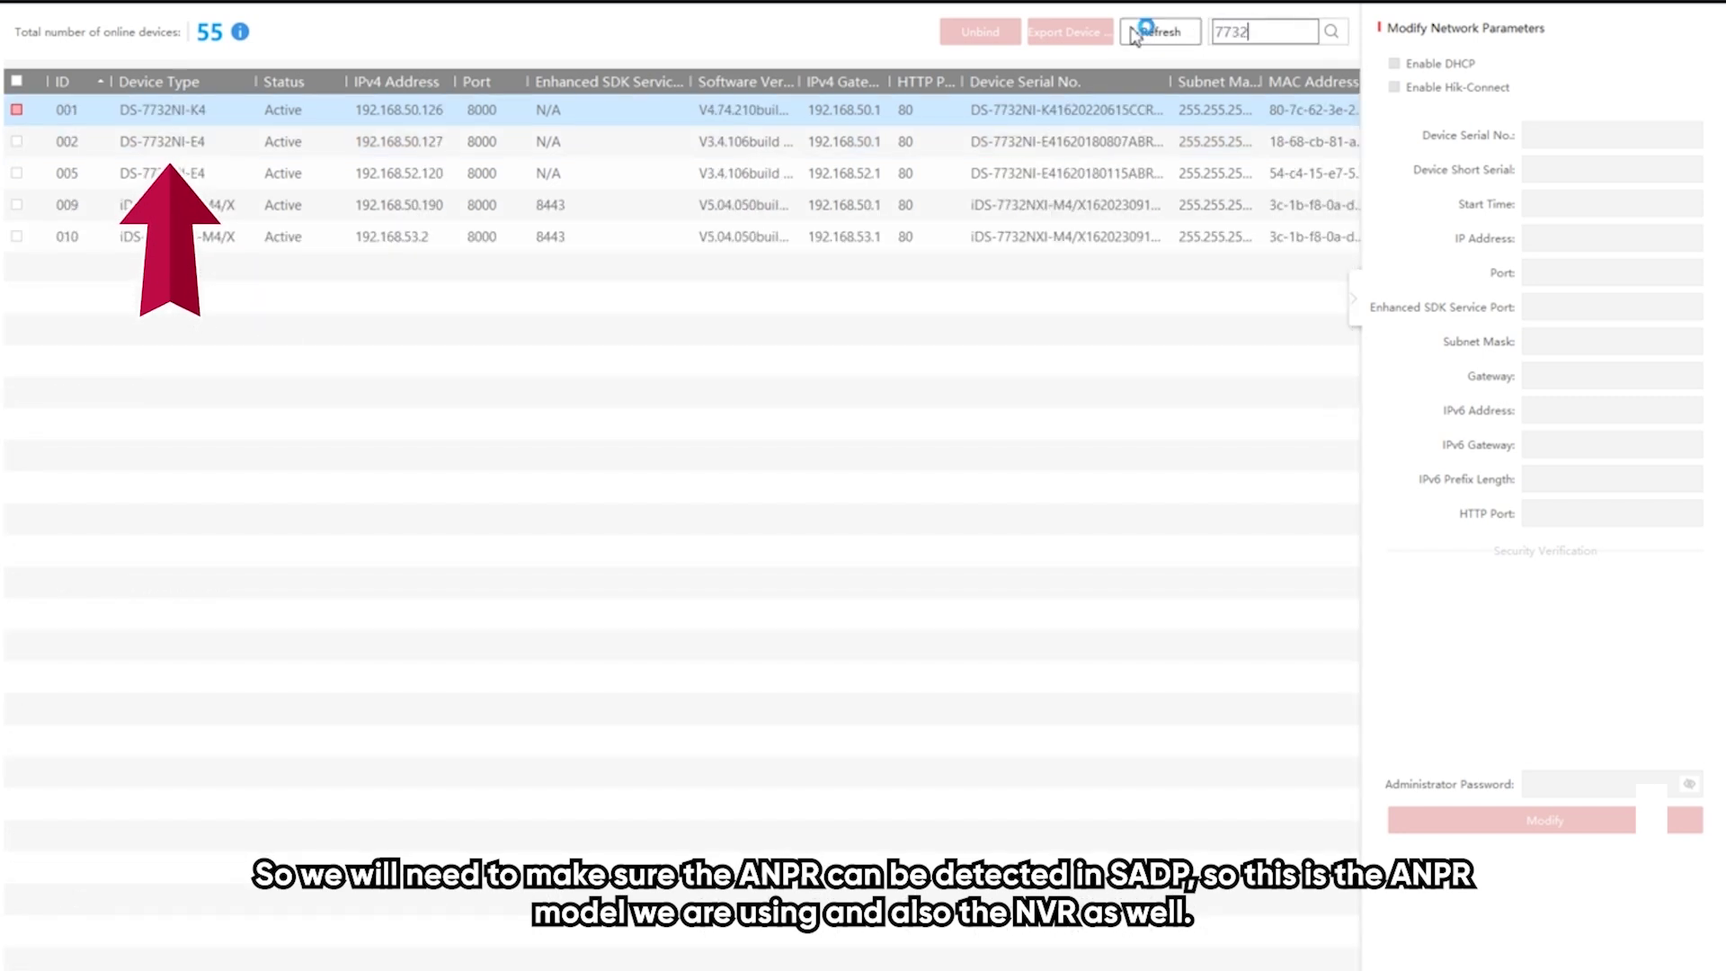
left_click(27, 203)
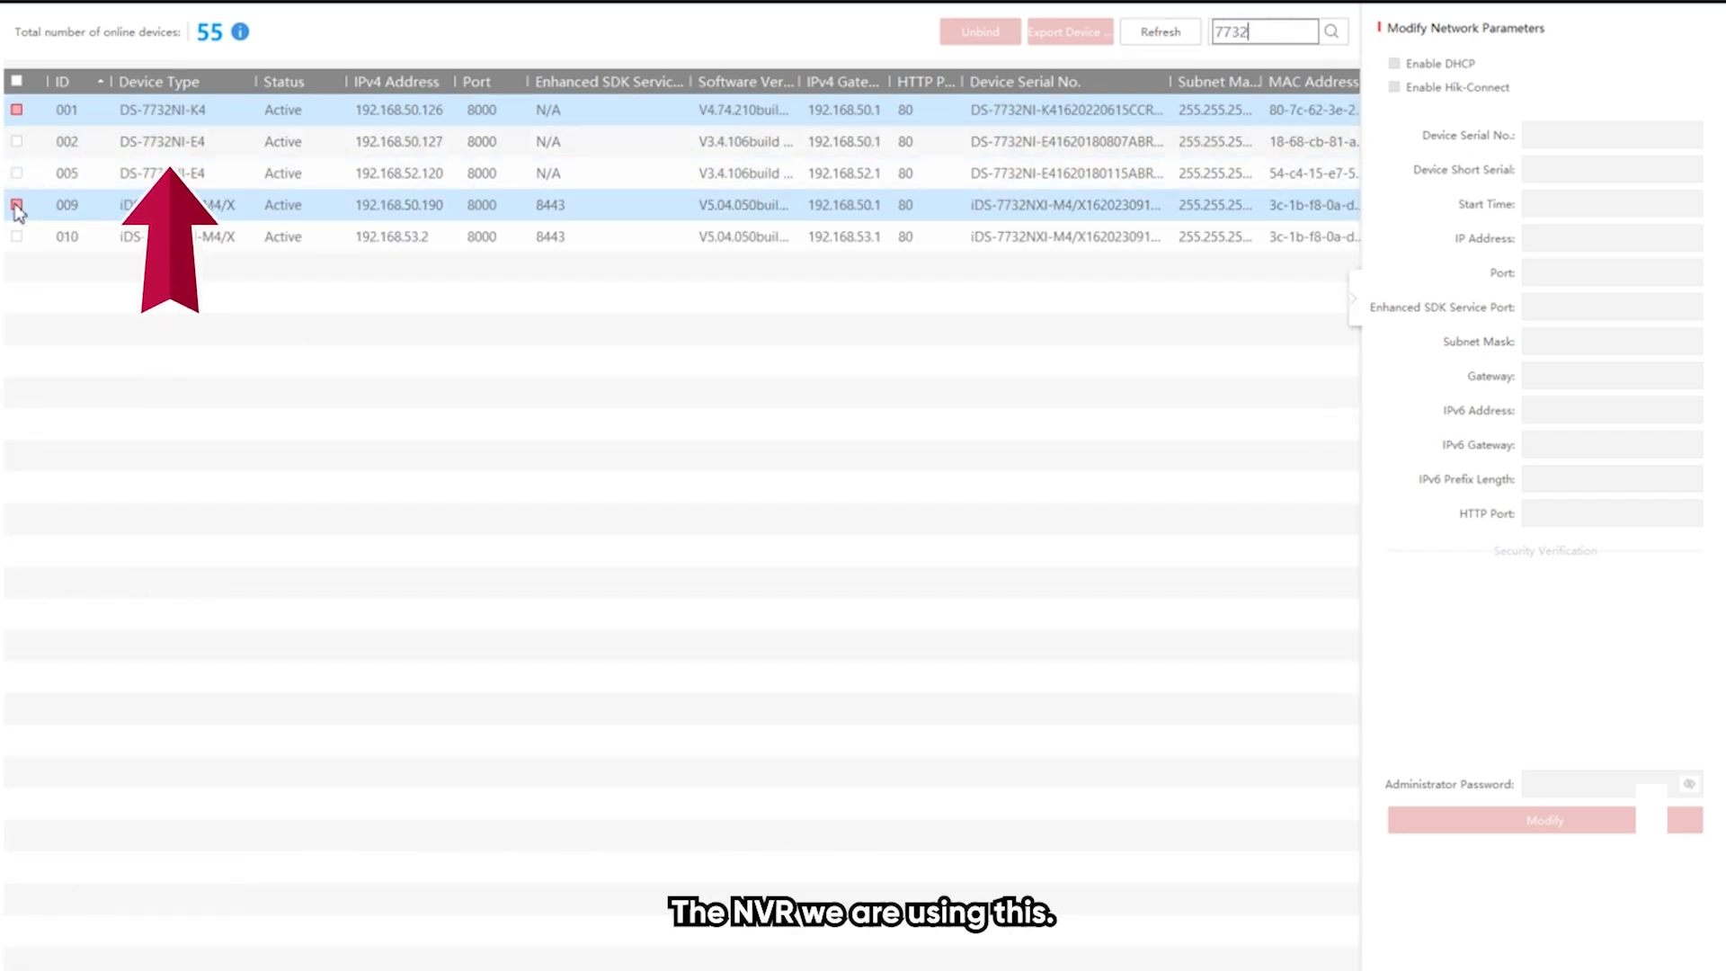
Confirm the iDS-7732NXI-M4/X NVR at 192.168.50.190 is Active, then show the ANPR camera's Live View page
left_click(15, 206)
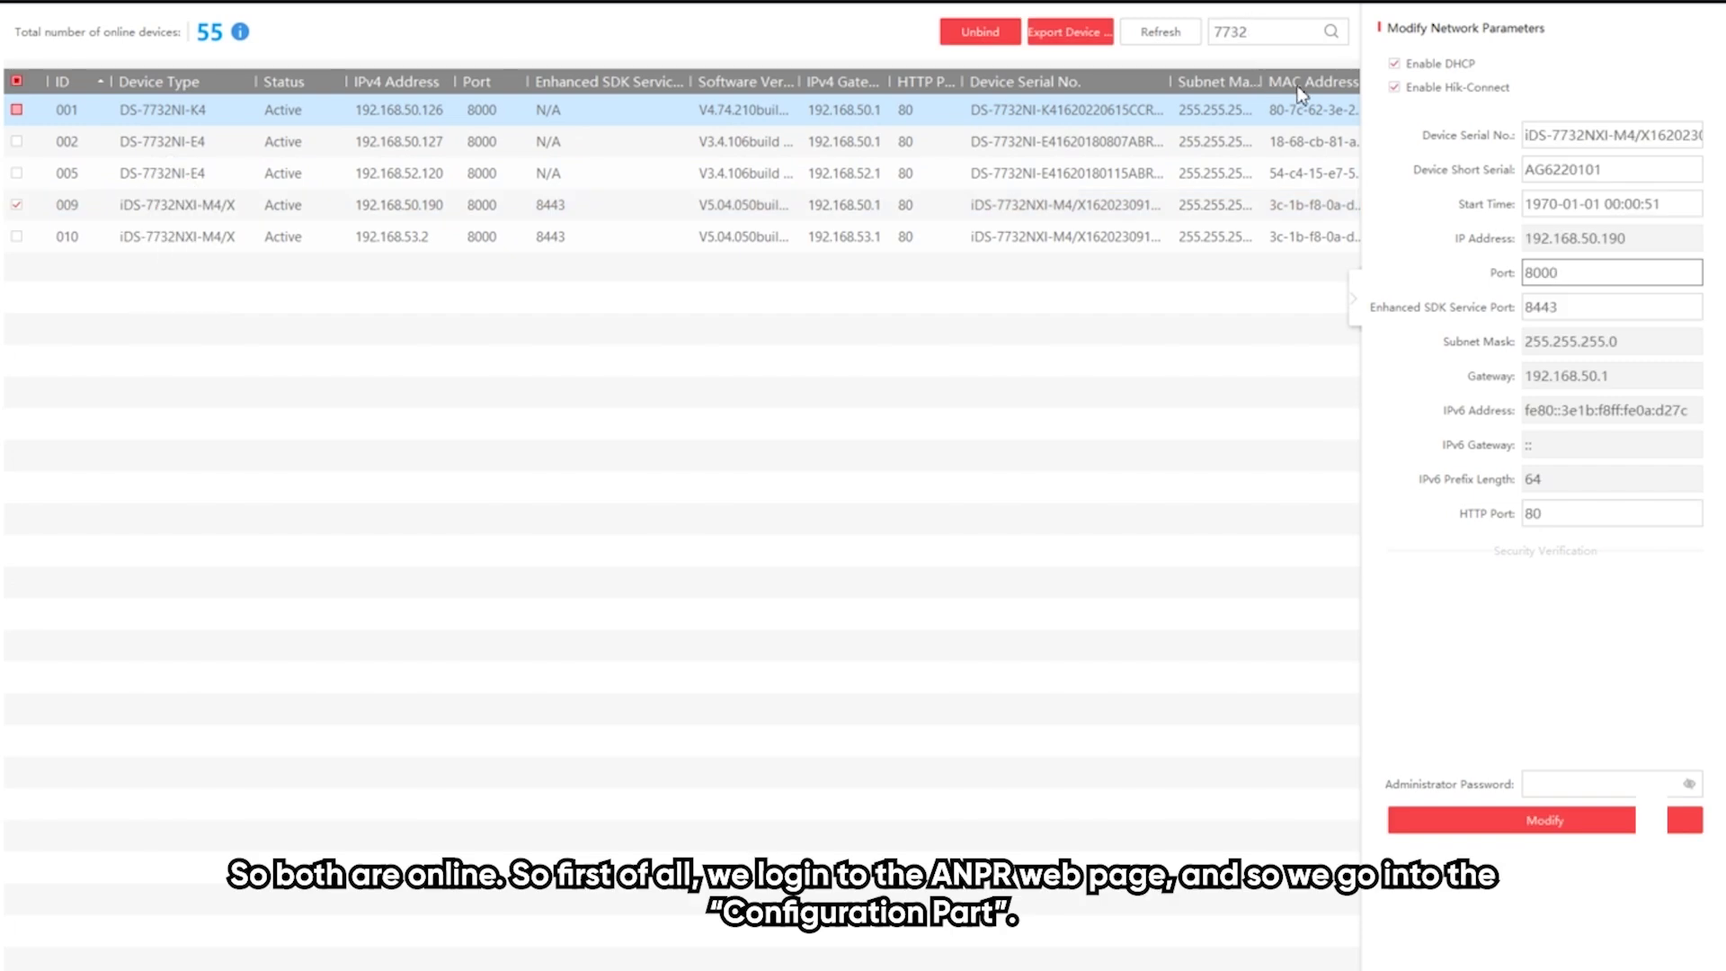
mouse_move(1186, 969)
left_click(1182, 899)
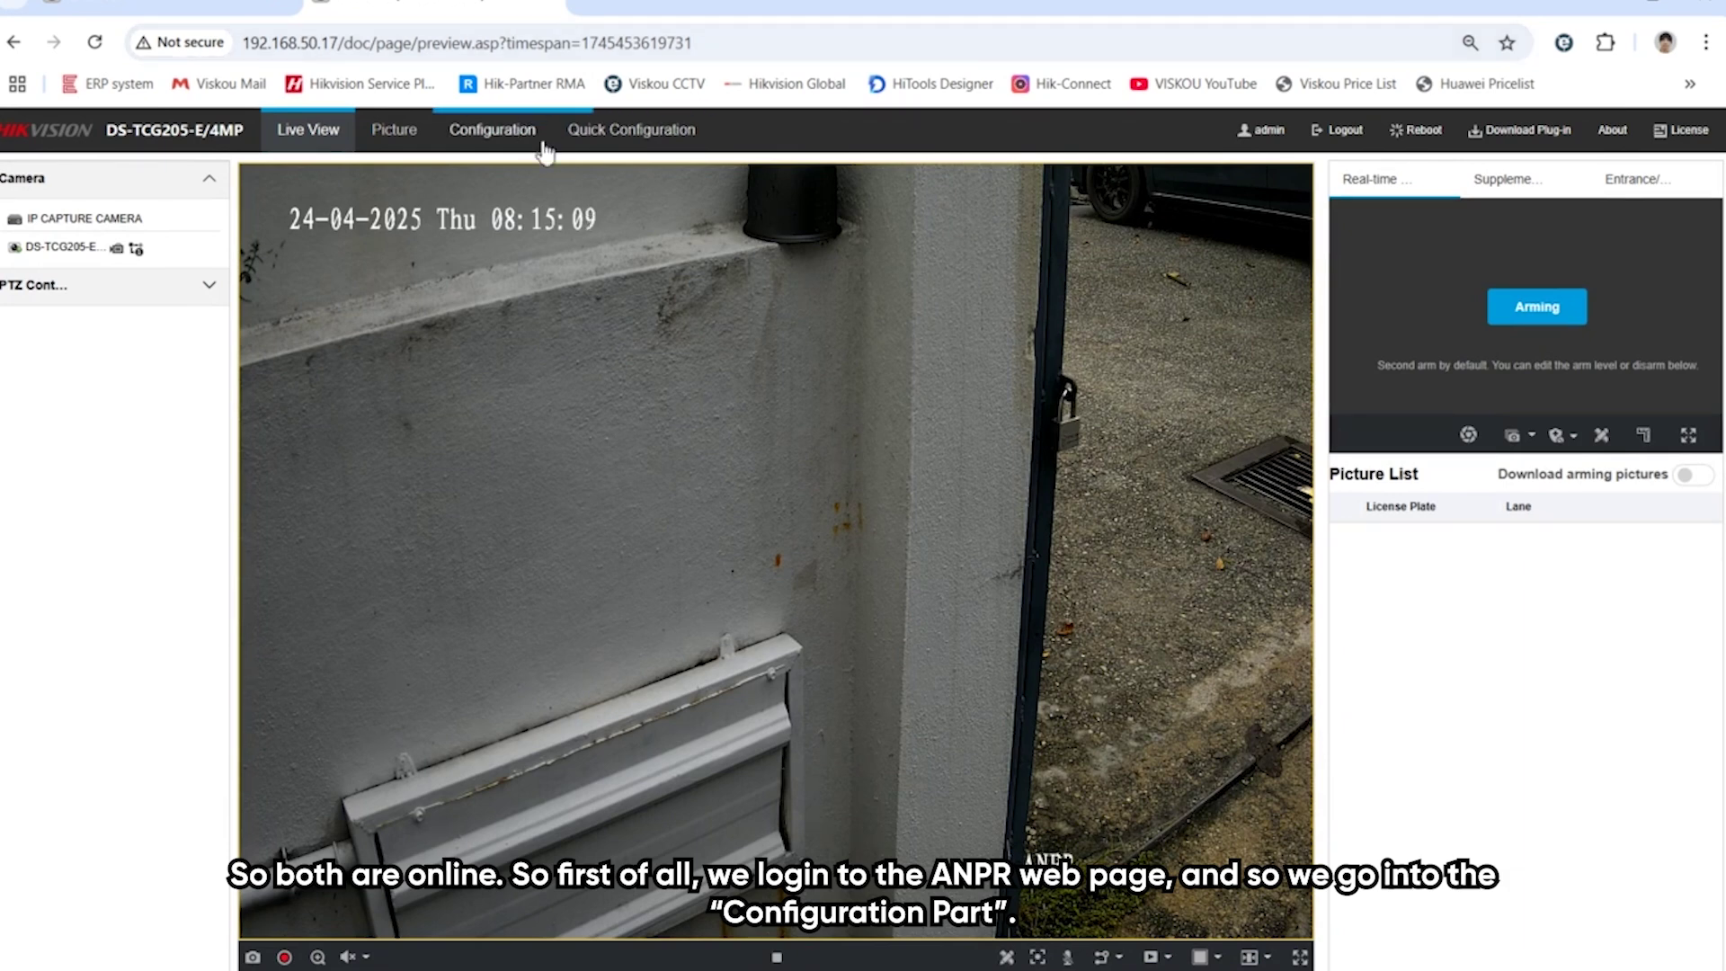
Keep Asia-Pacific as the Capture Parameters region and reach Application Mode's TriggerMode Configuration
left_click(485, 135)
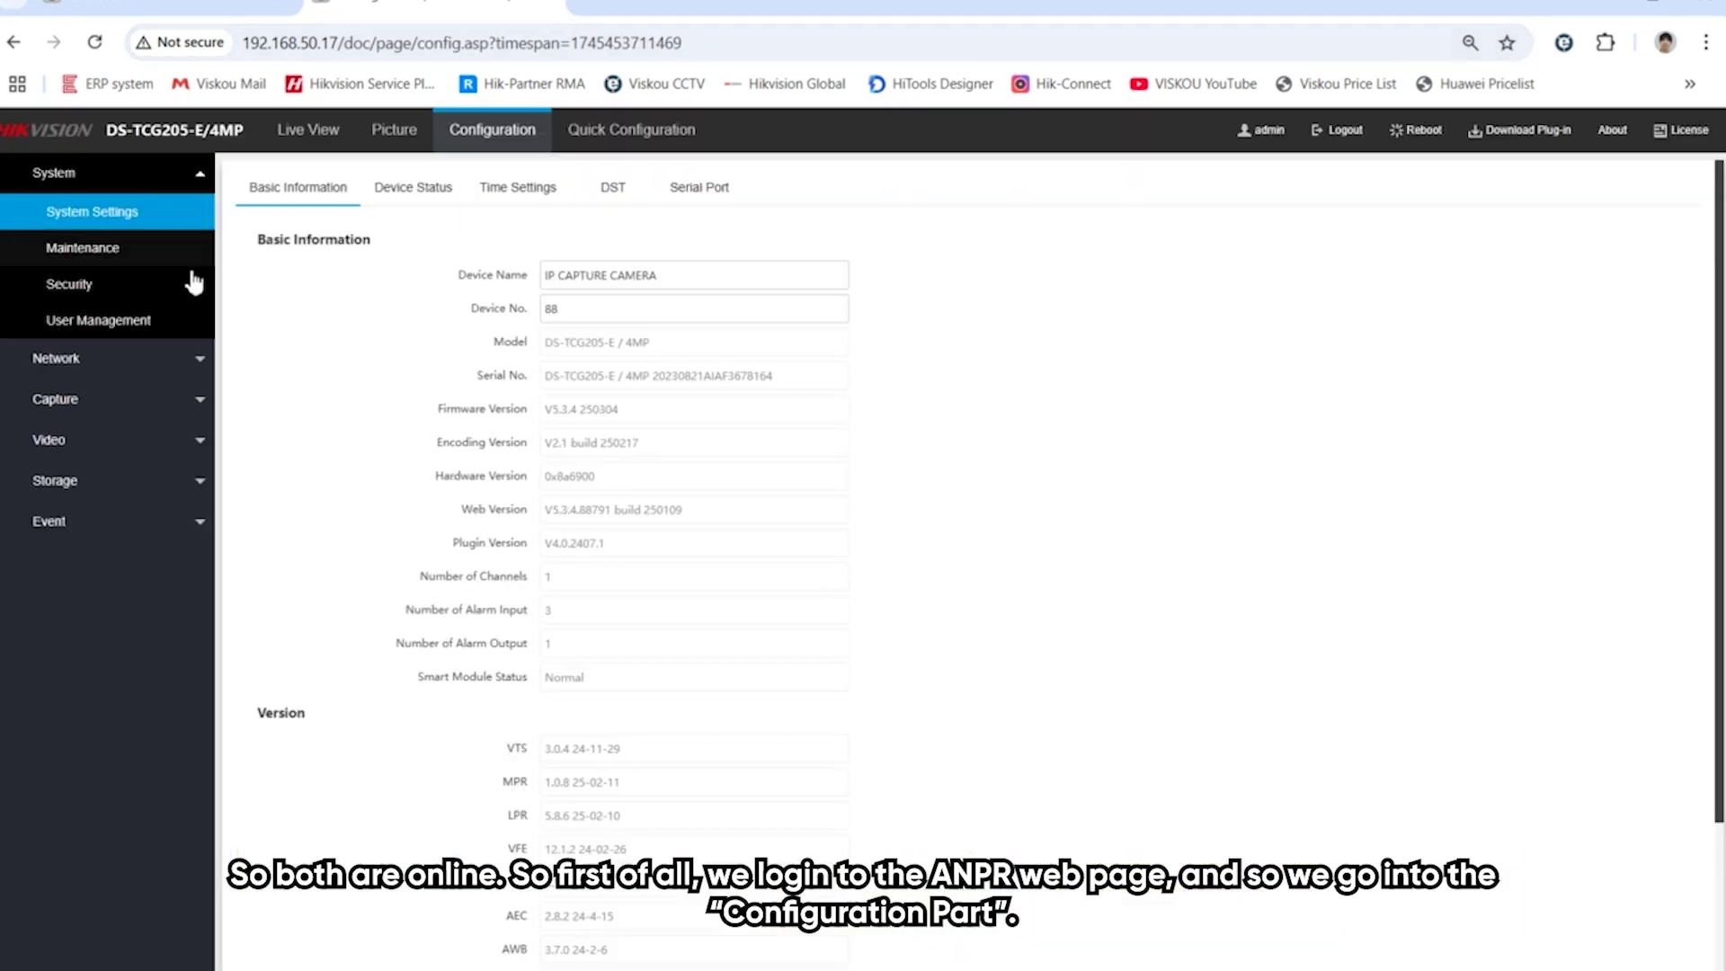
left_click(108, 399)
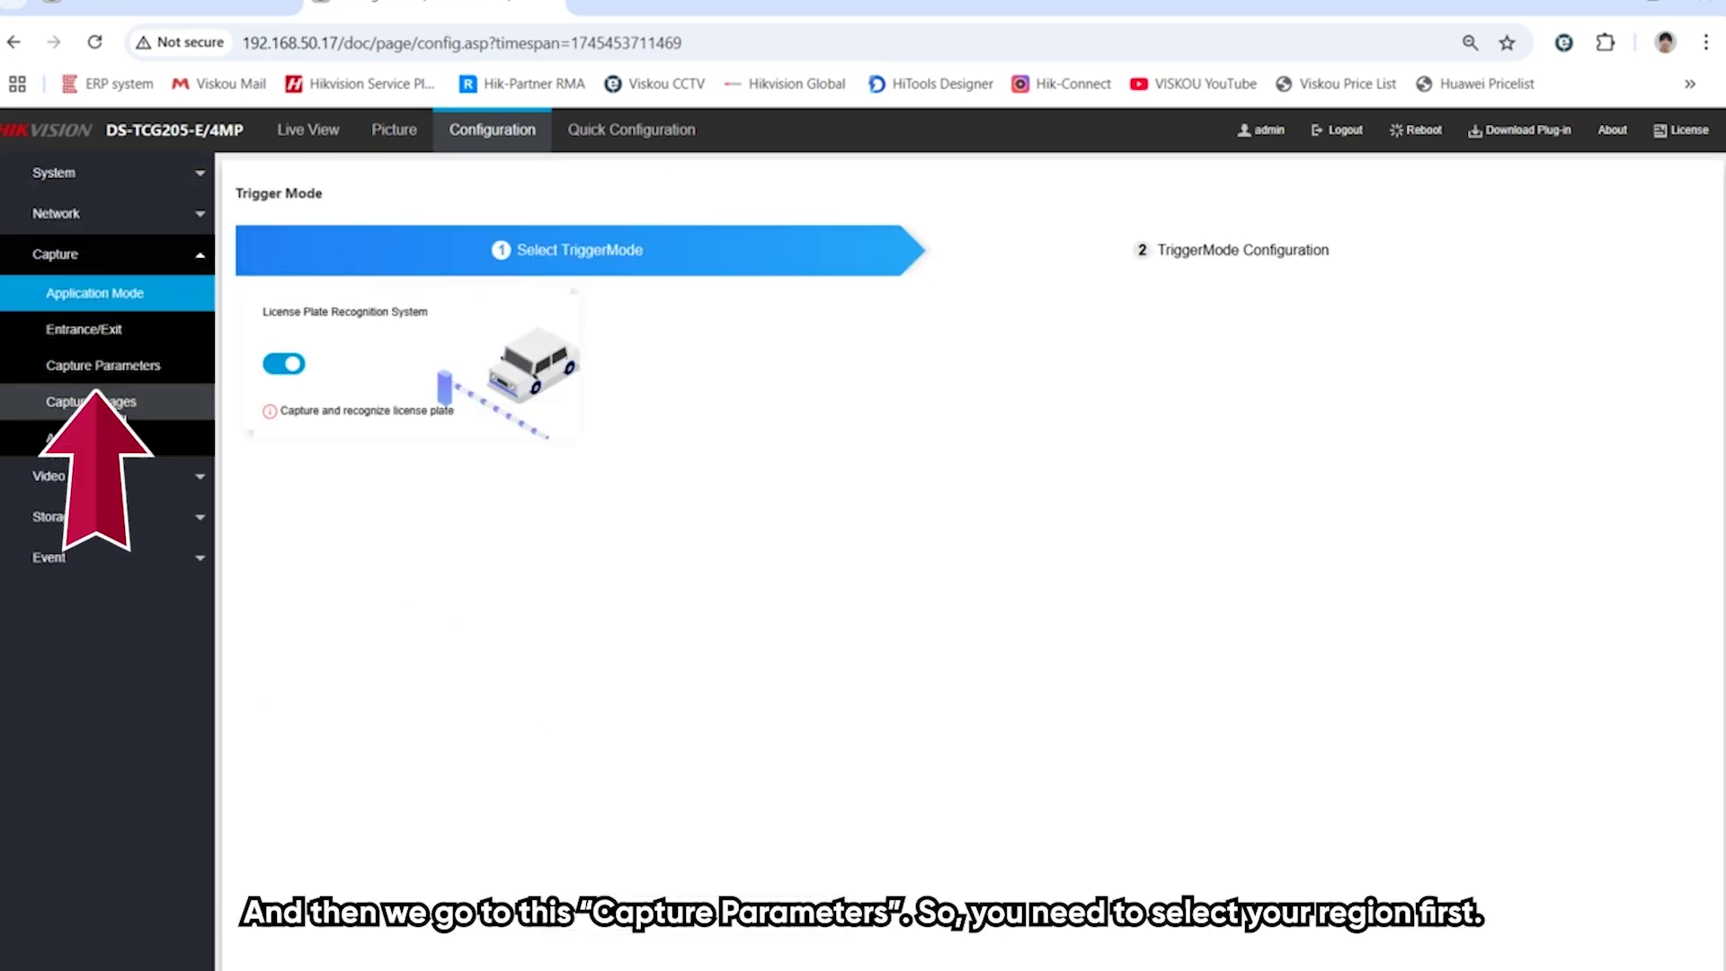
left_click(117, 369)
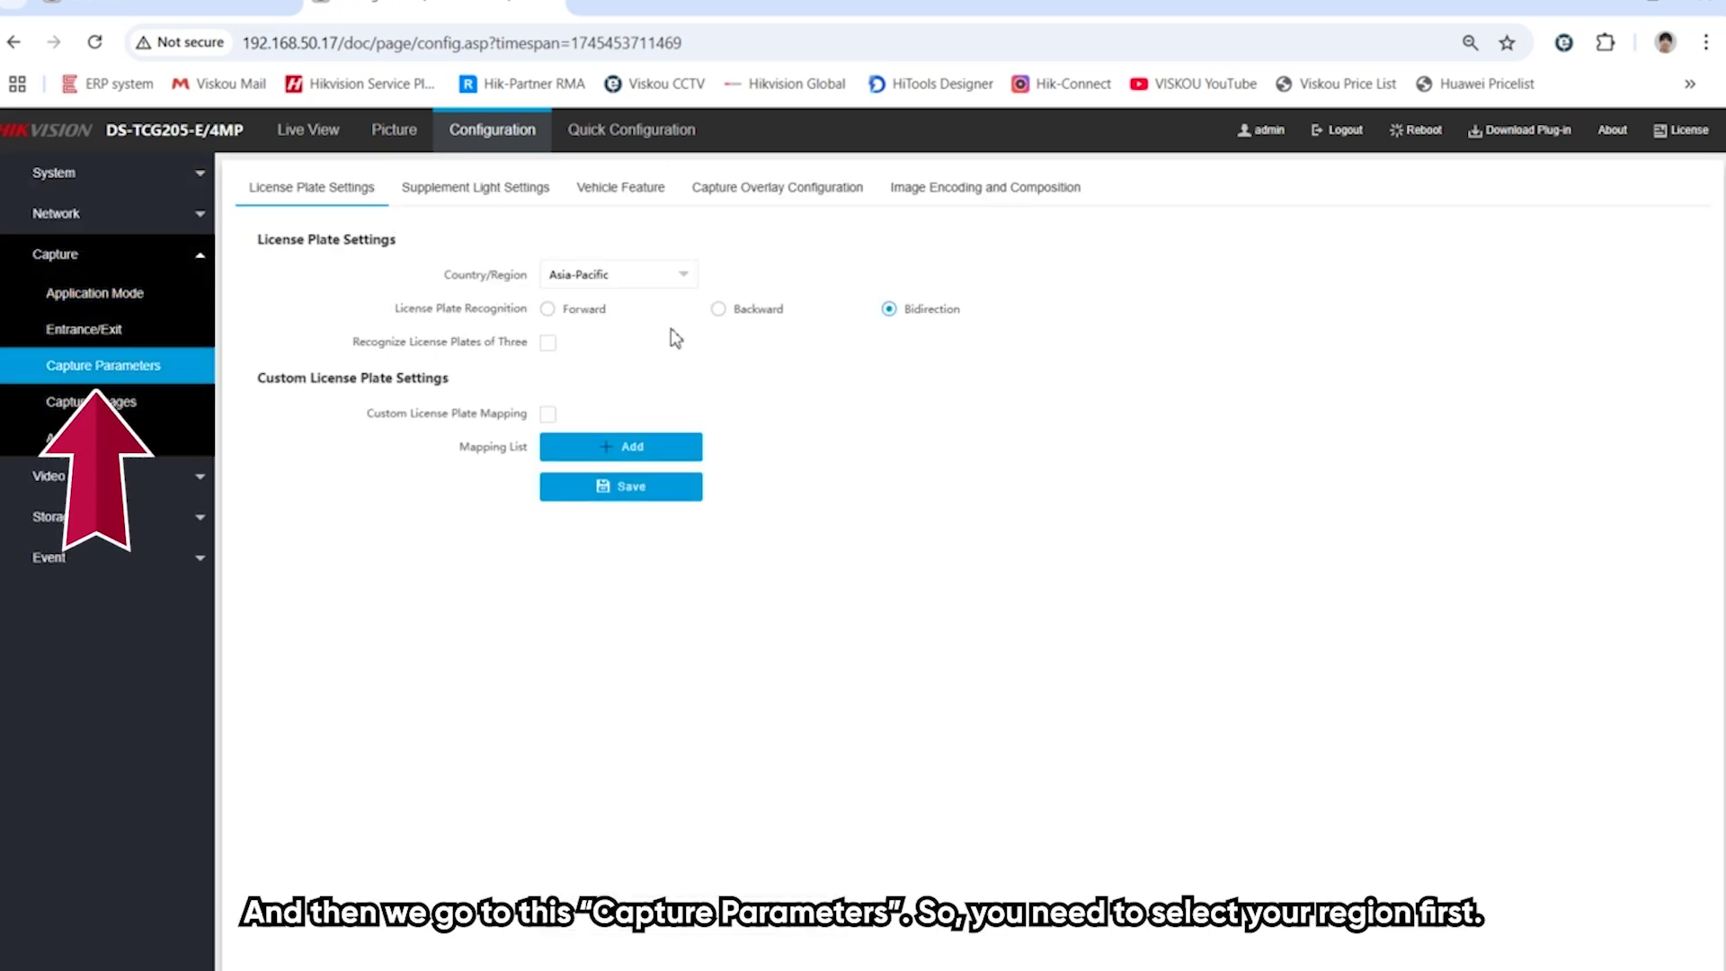
left_click(676, 281)
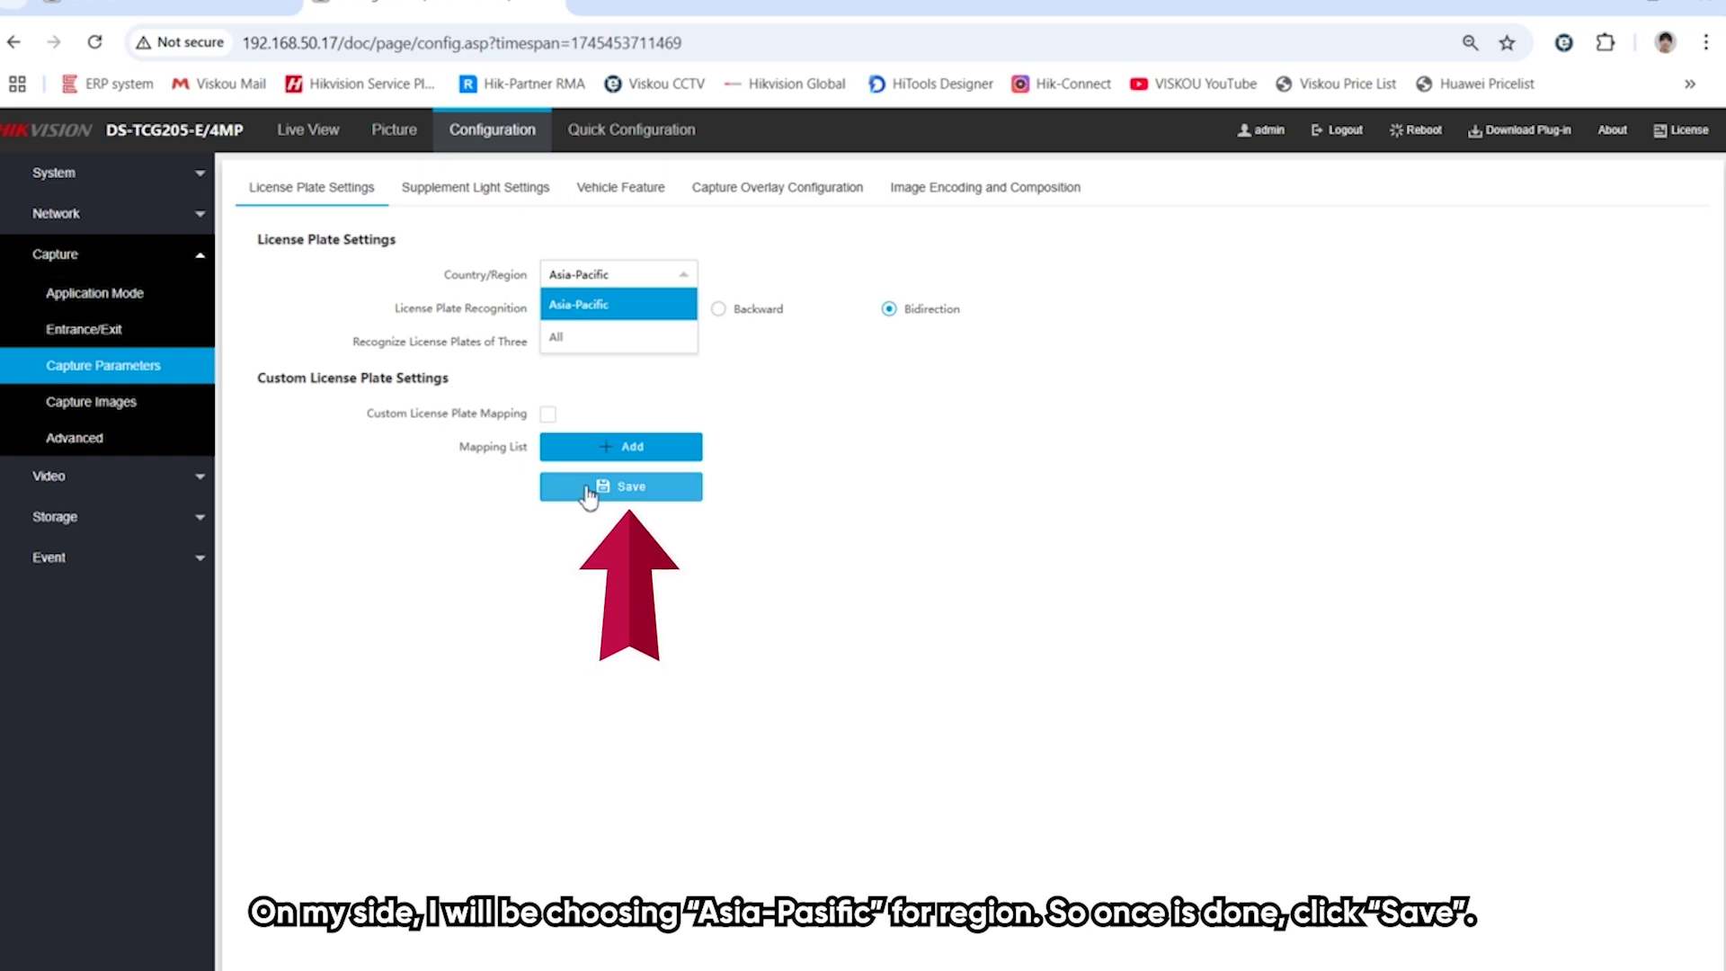
left_click(108, 302)
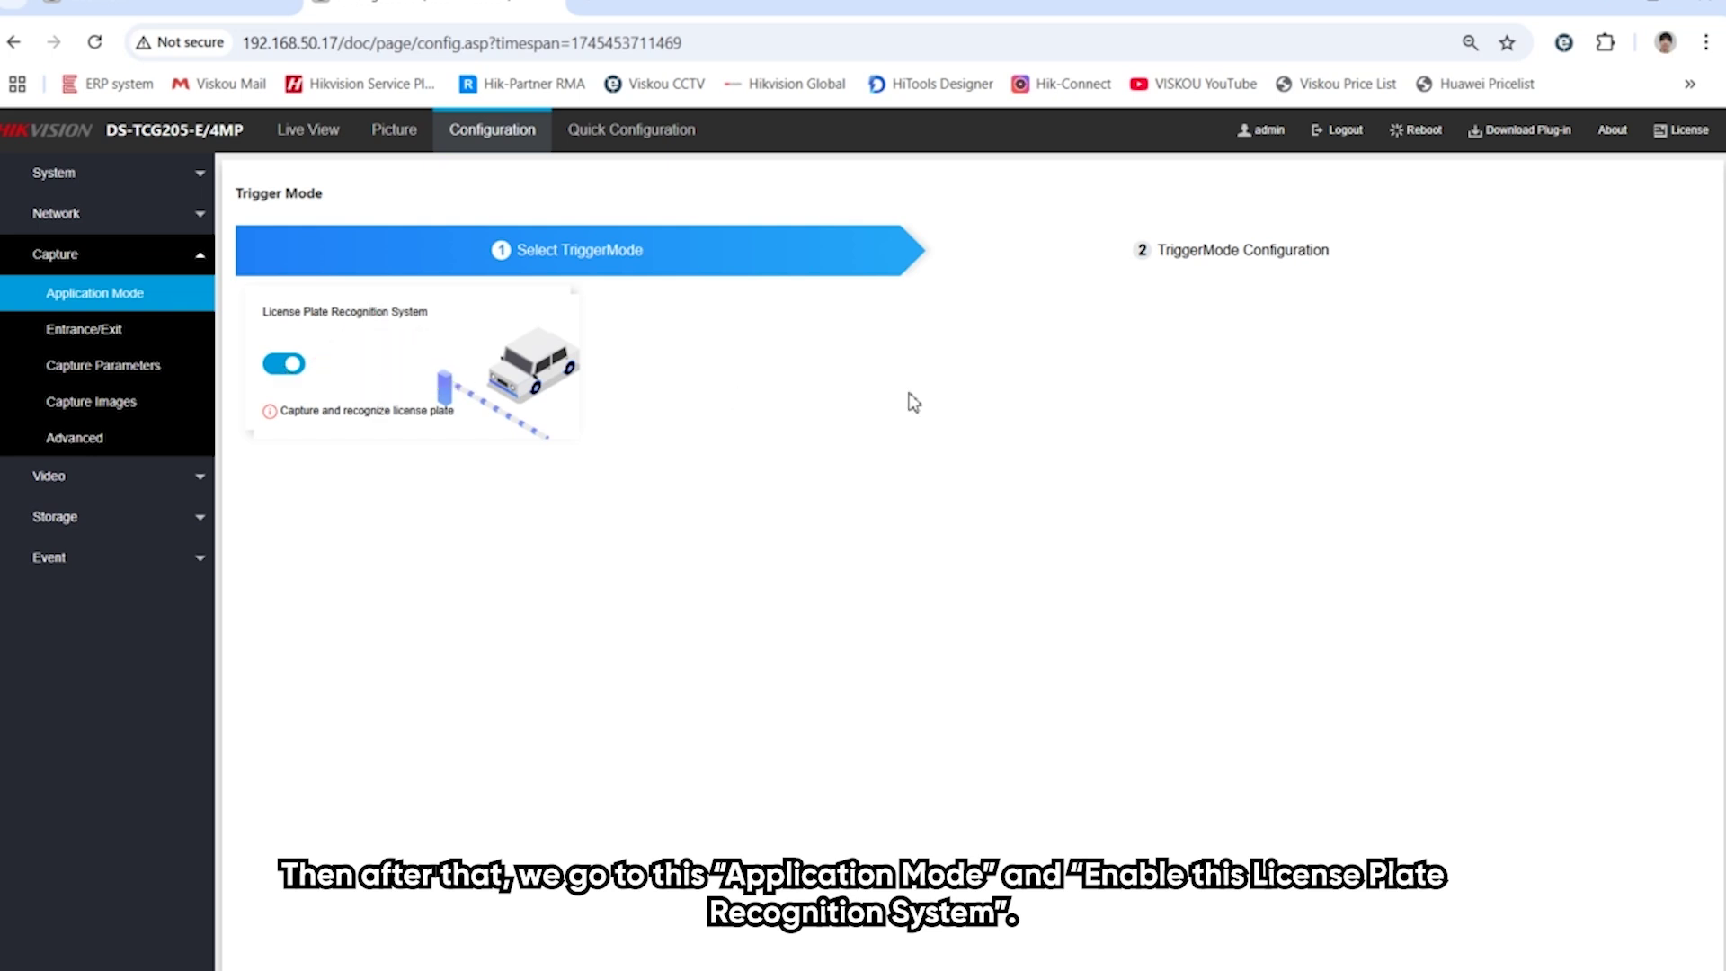
left_click(1195, 258)
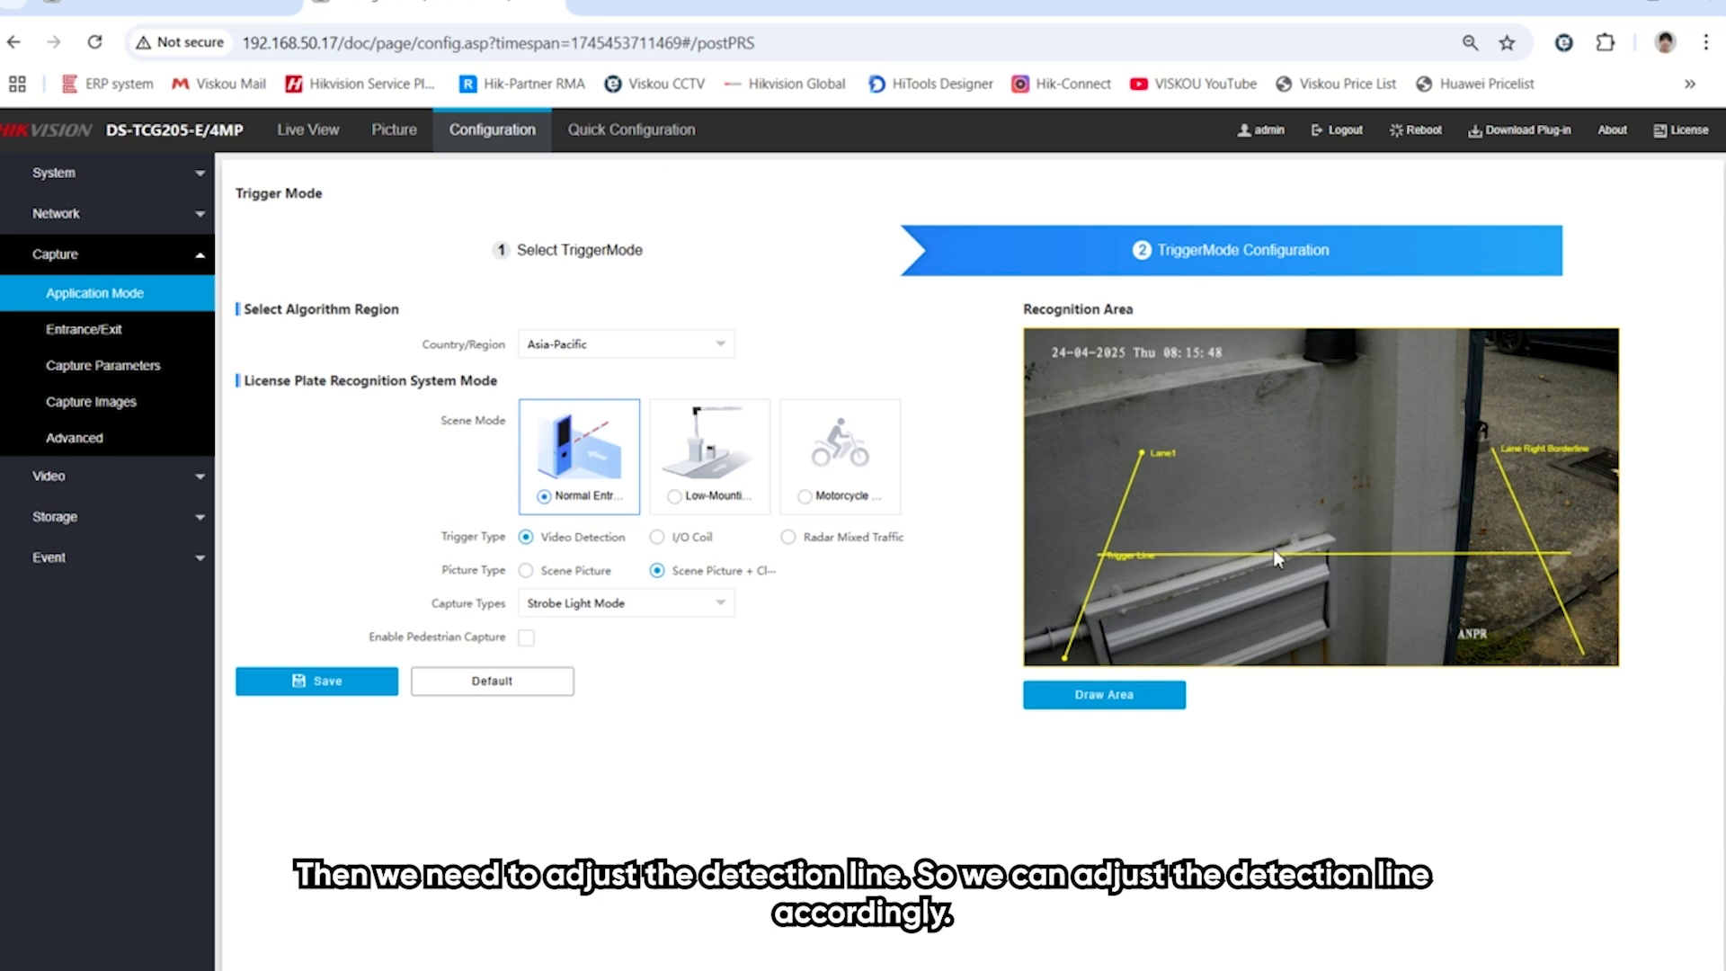
Lower the trigger line in the recognition area, save it, and review the Entrance/Exit Control Mode options
left_click_drag(1277, 554, 1256, 559)
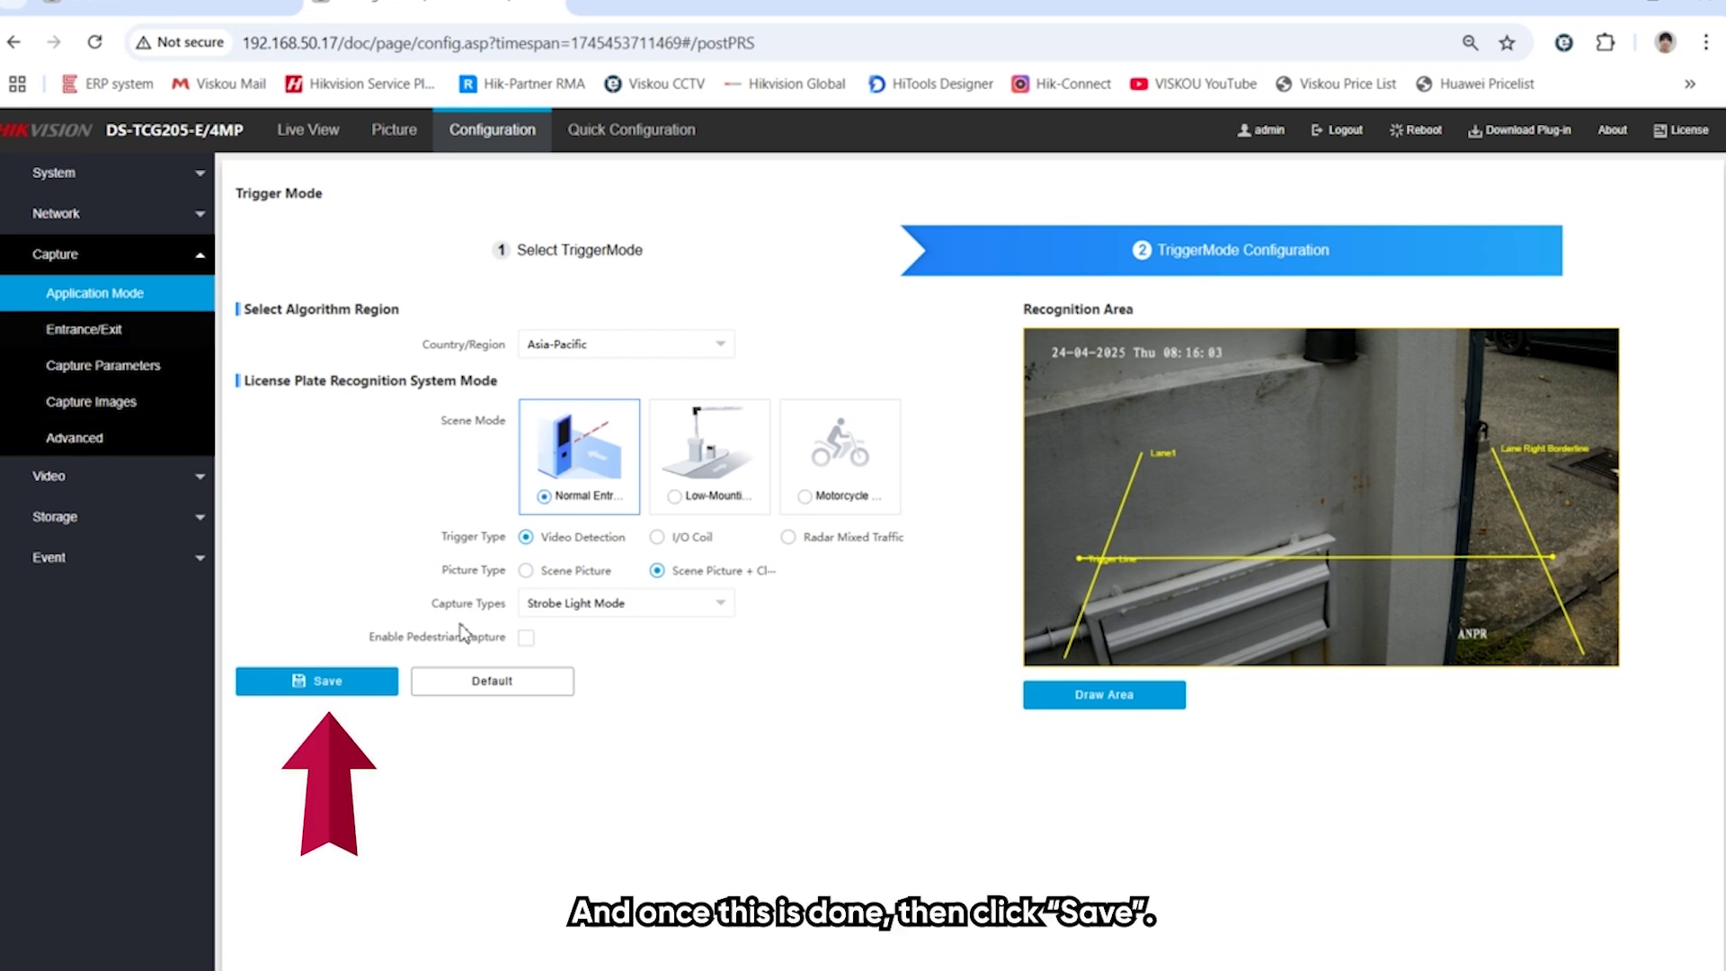
left_click(301, 685)
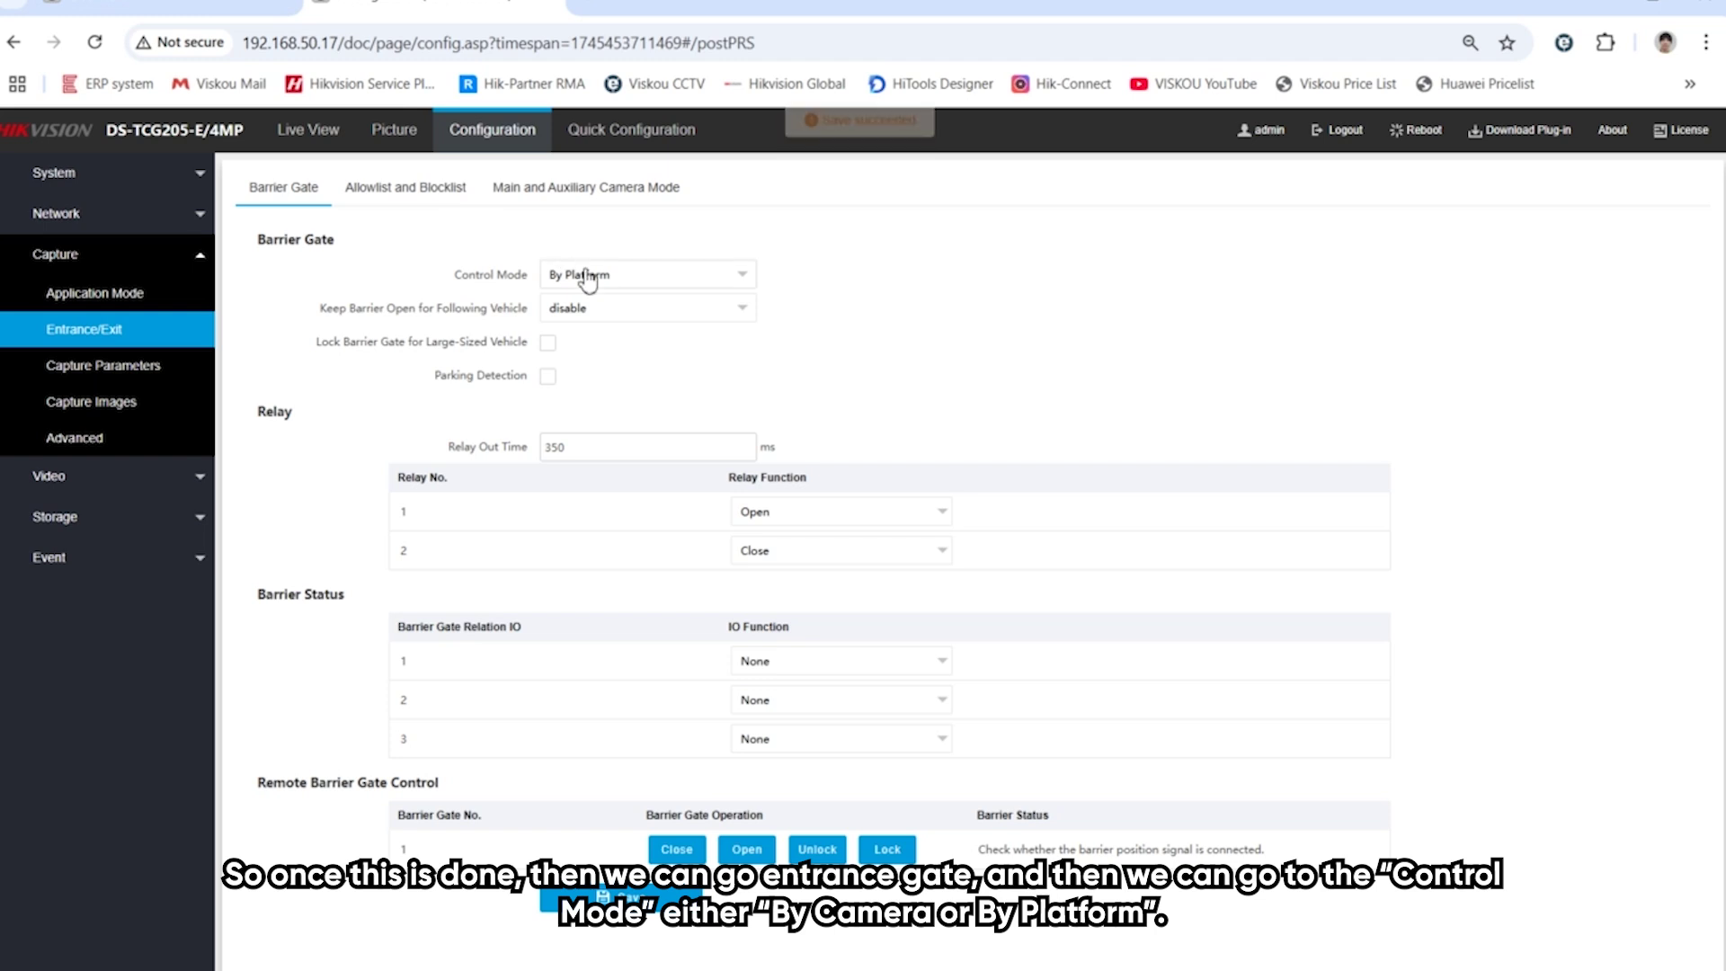
left_click(655, 281)
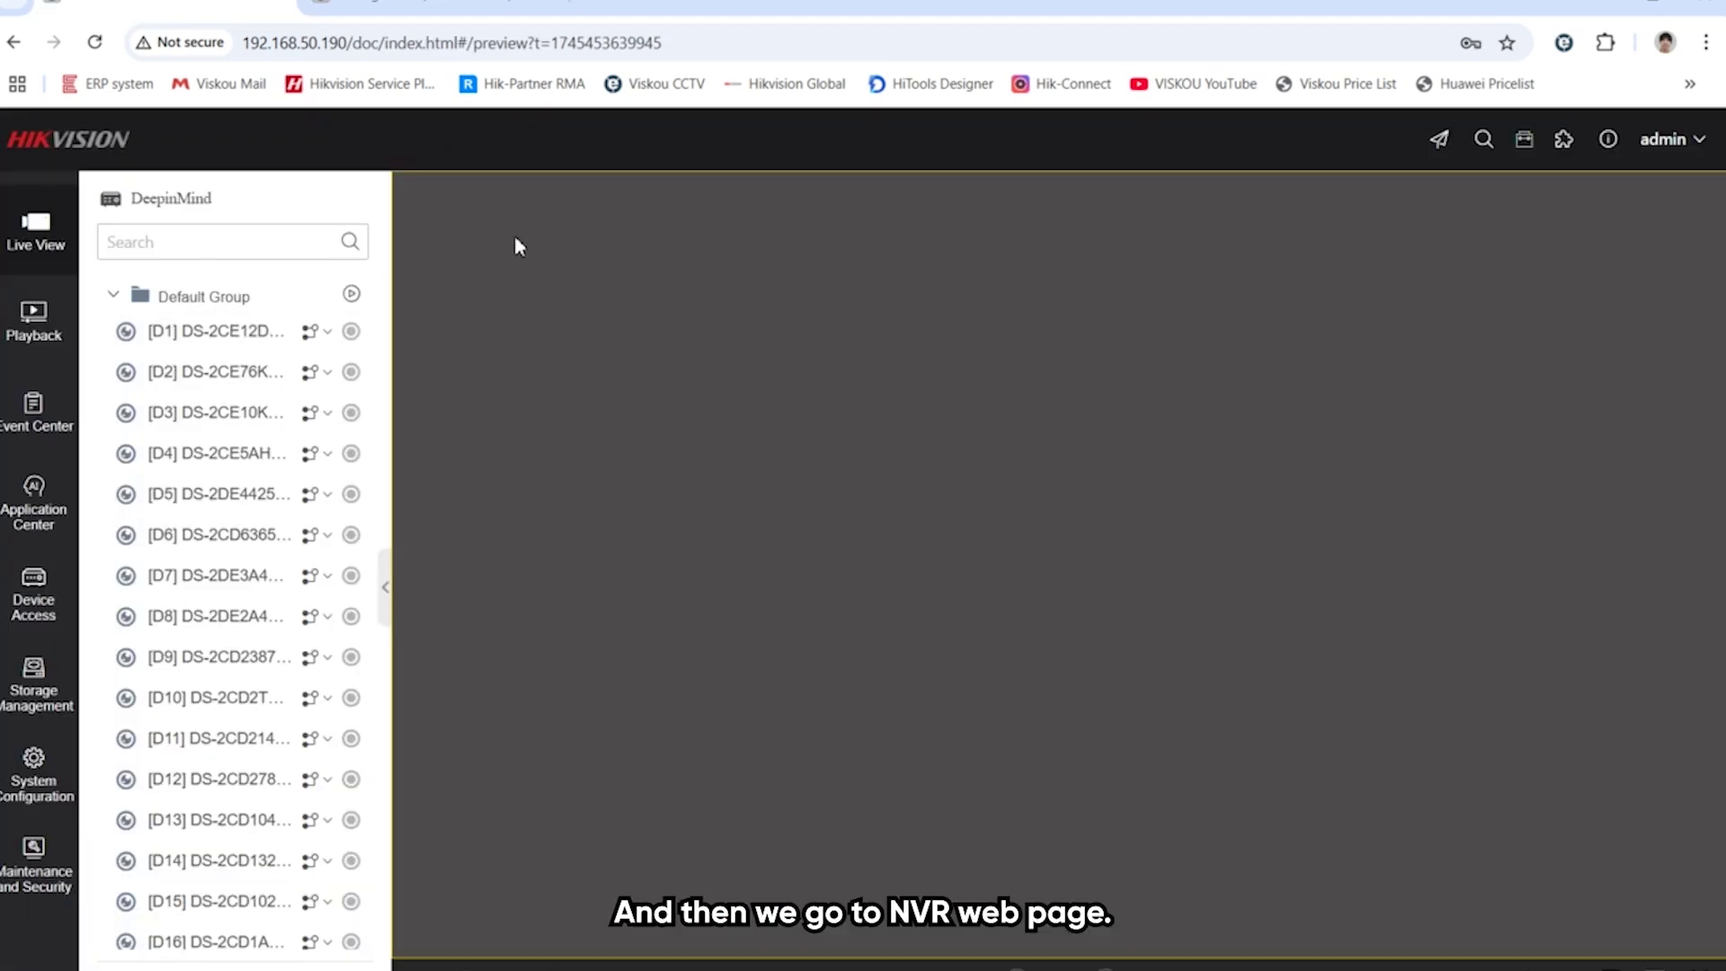
Show the NVR's Video Device page and refresh the List of Online Devices
left_click(225, 411)
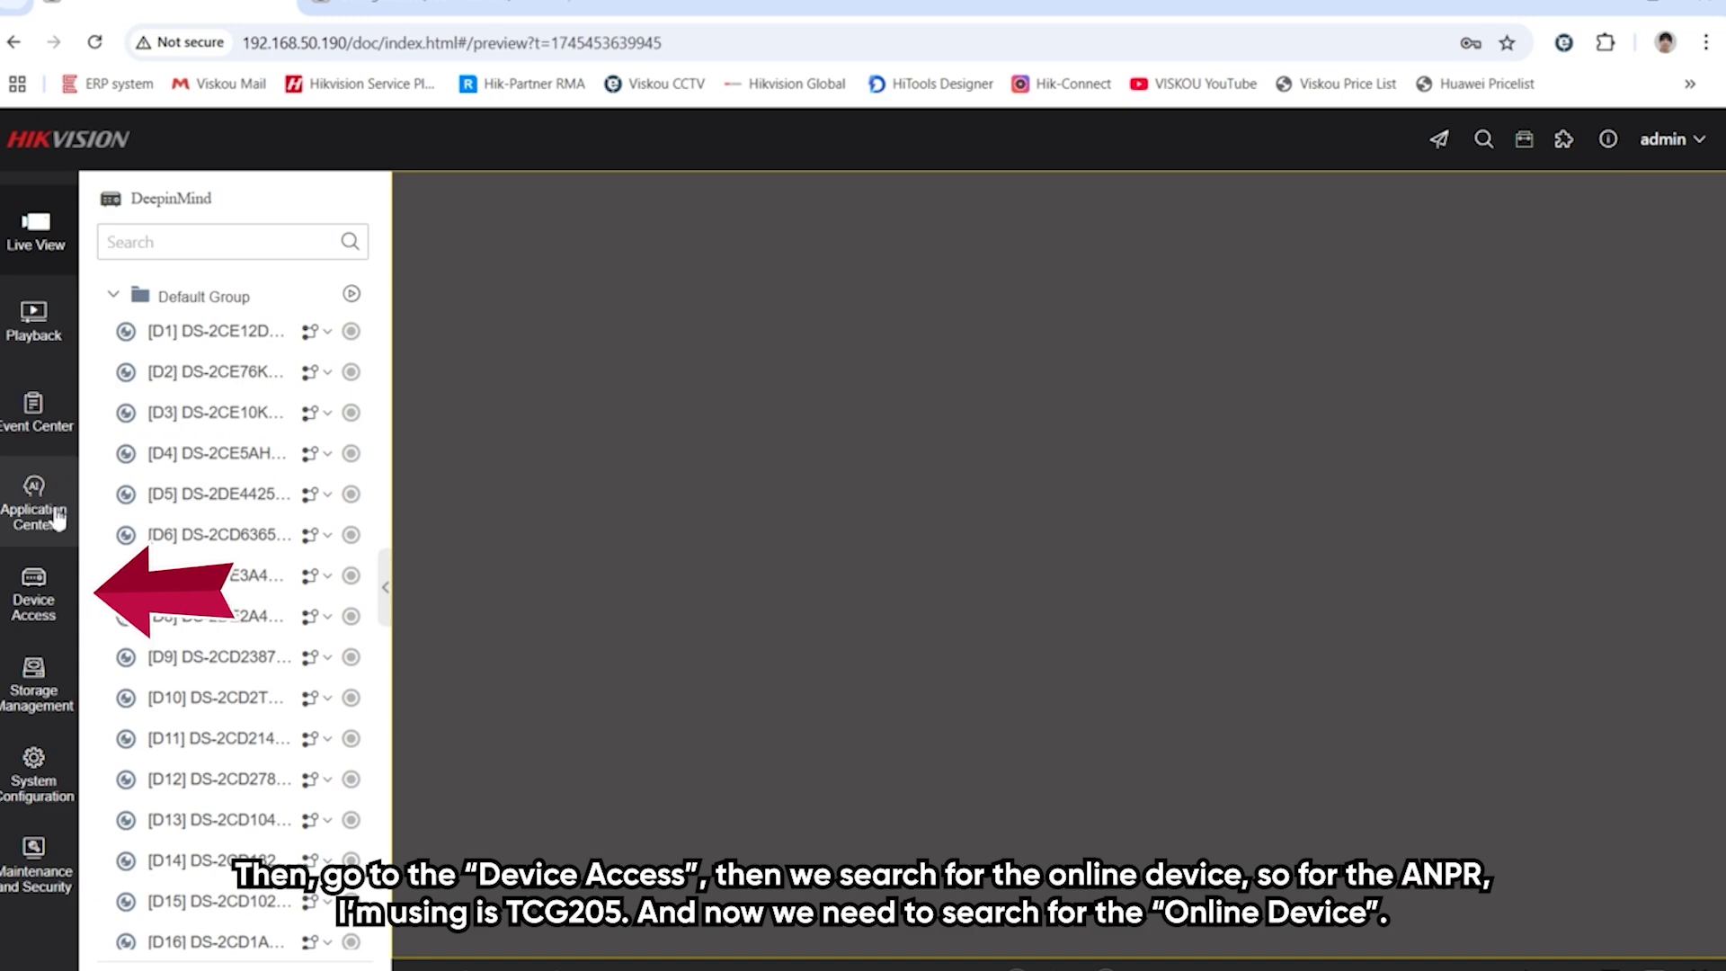
left_click(42, 587)
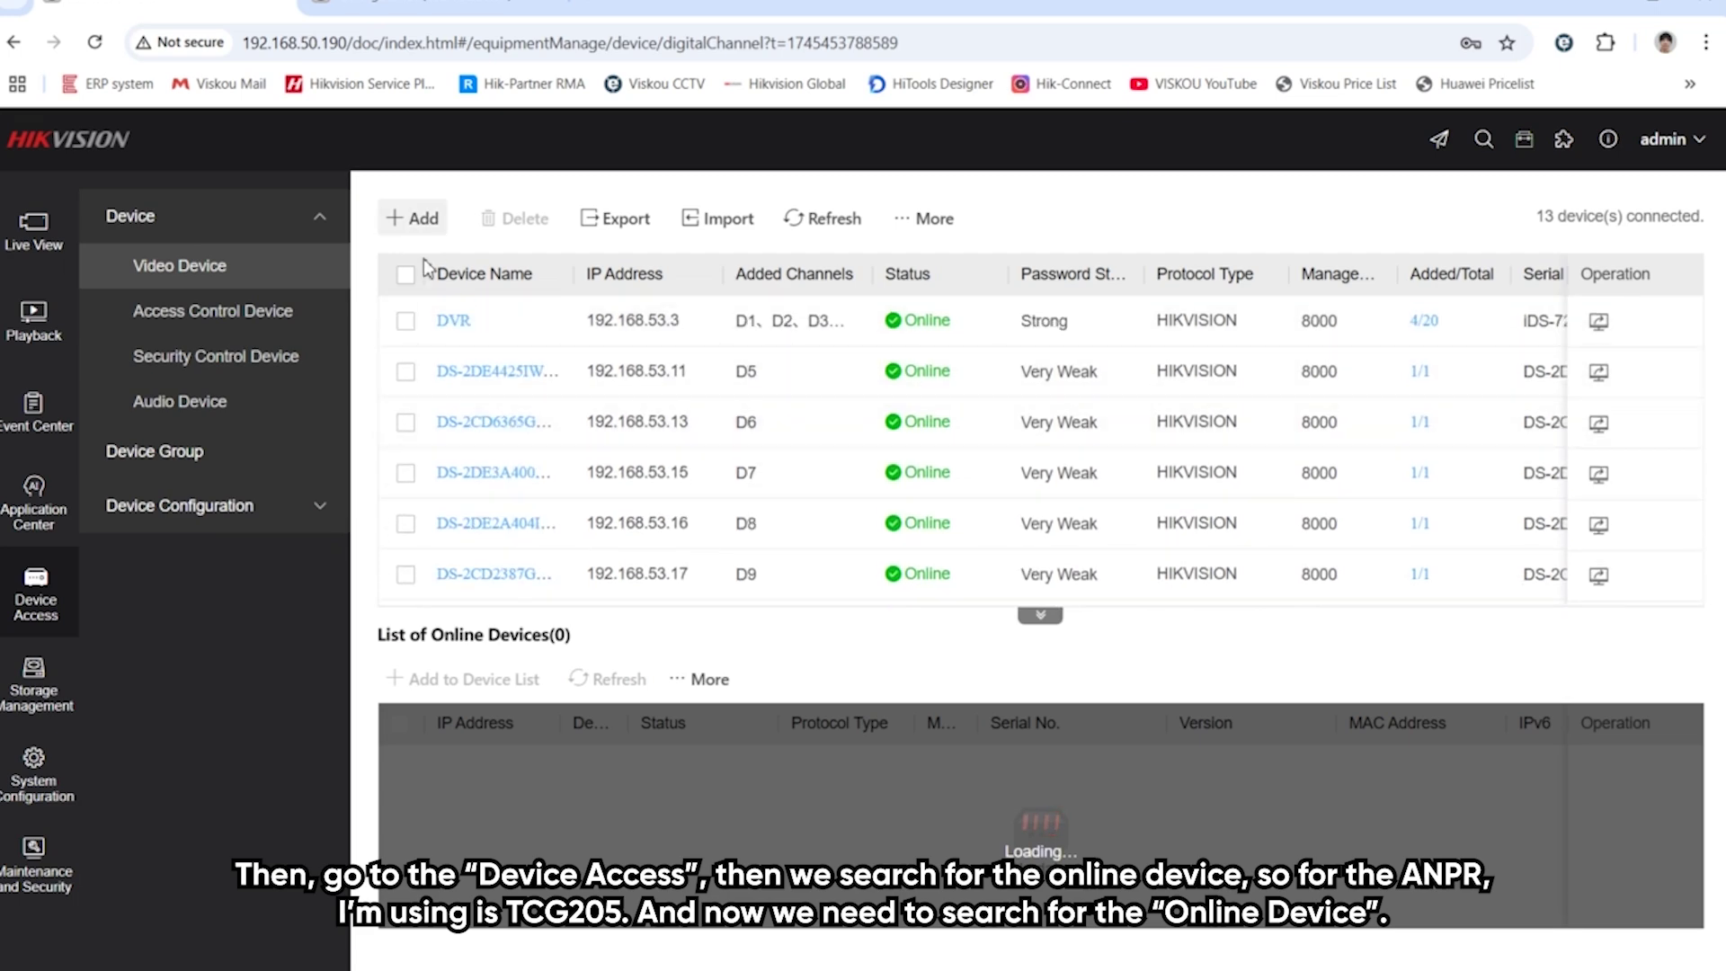
left_click(611, 676)
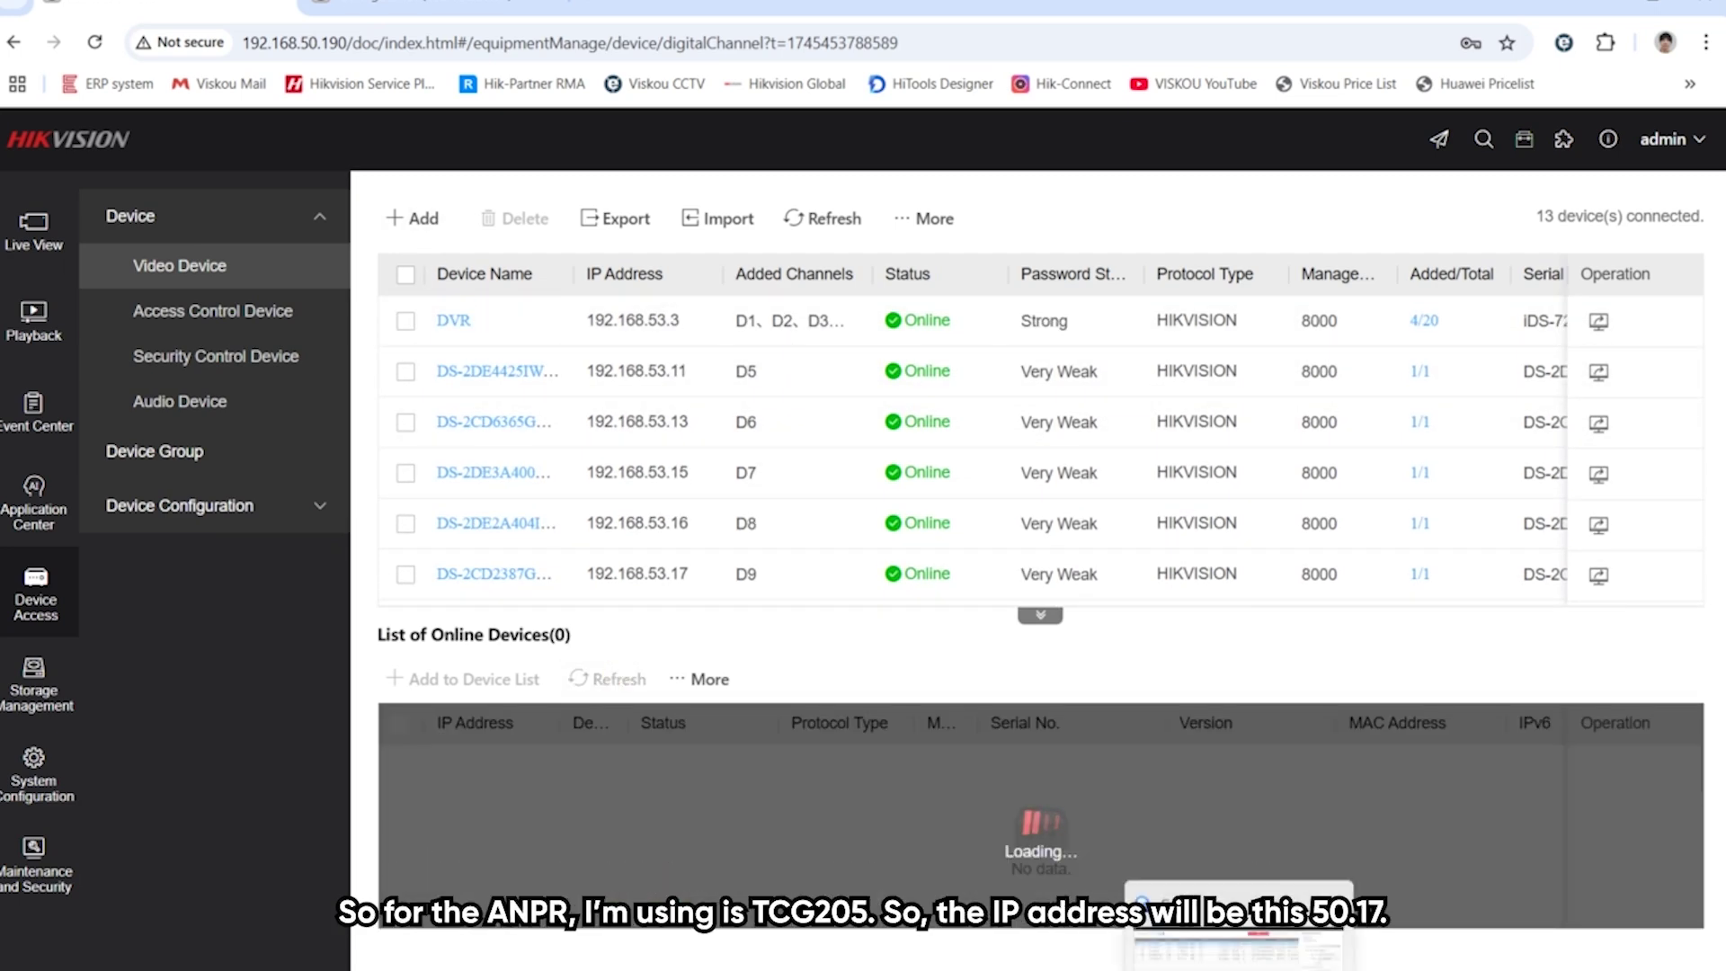
Search 205 in SADP to confirm the DS-TCG205-E/4MP camera's IP is 192.168.50.17
left_click(1237, 944)
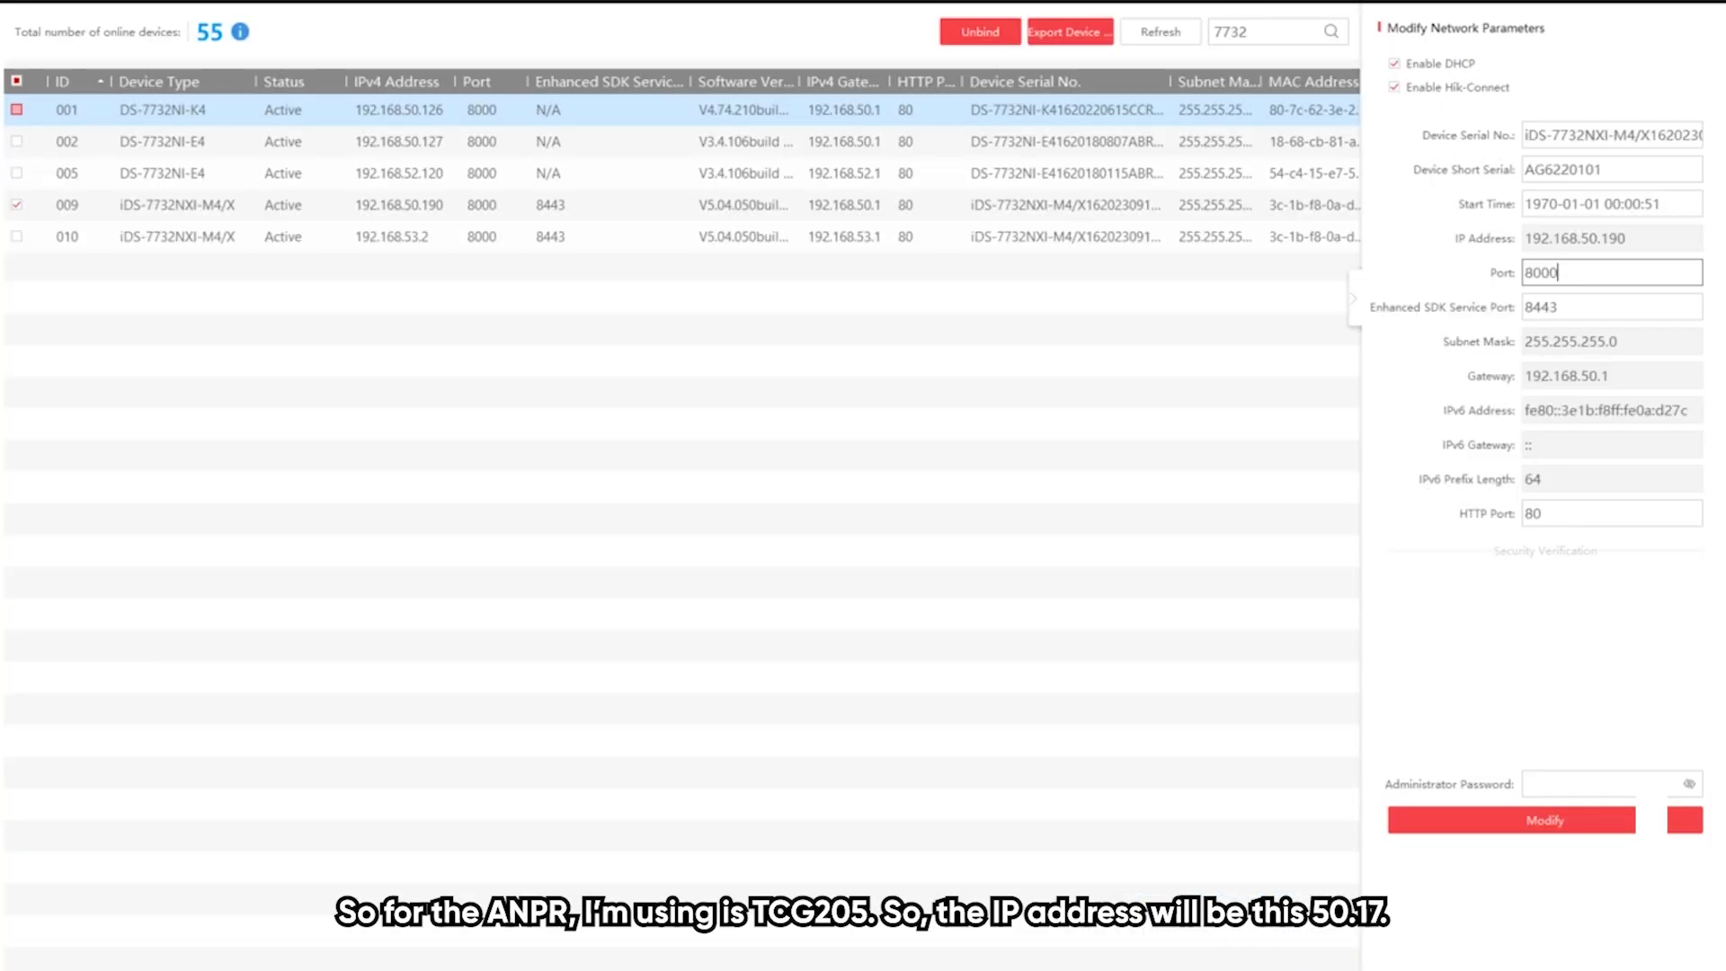
double_click(1309, 31)
type("205")
left_click(292, 143)
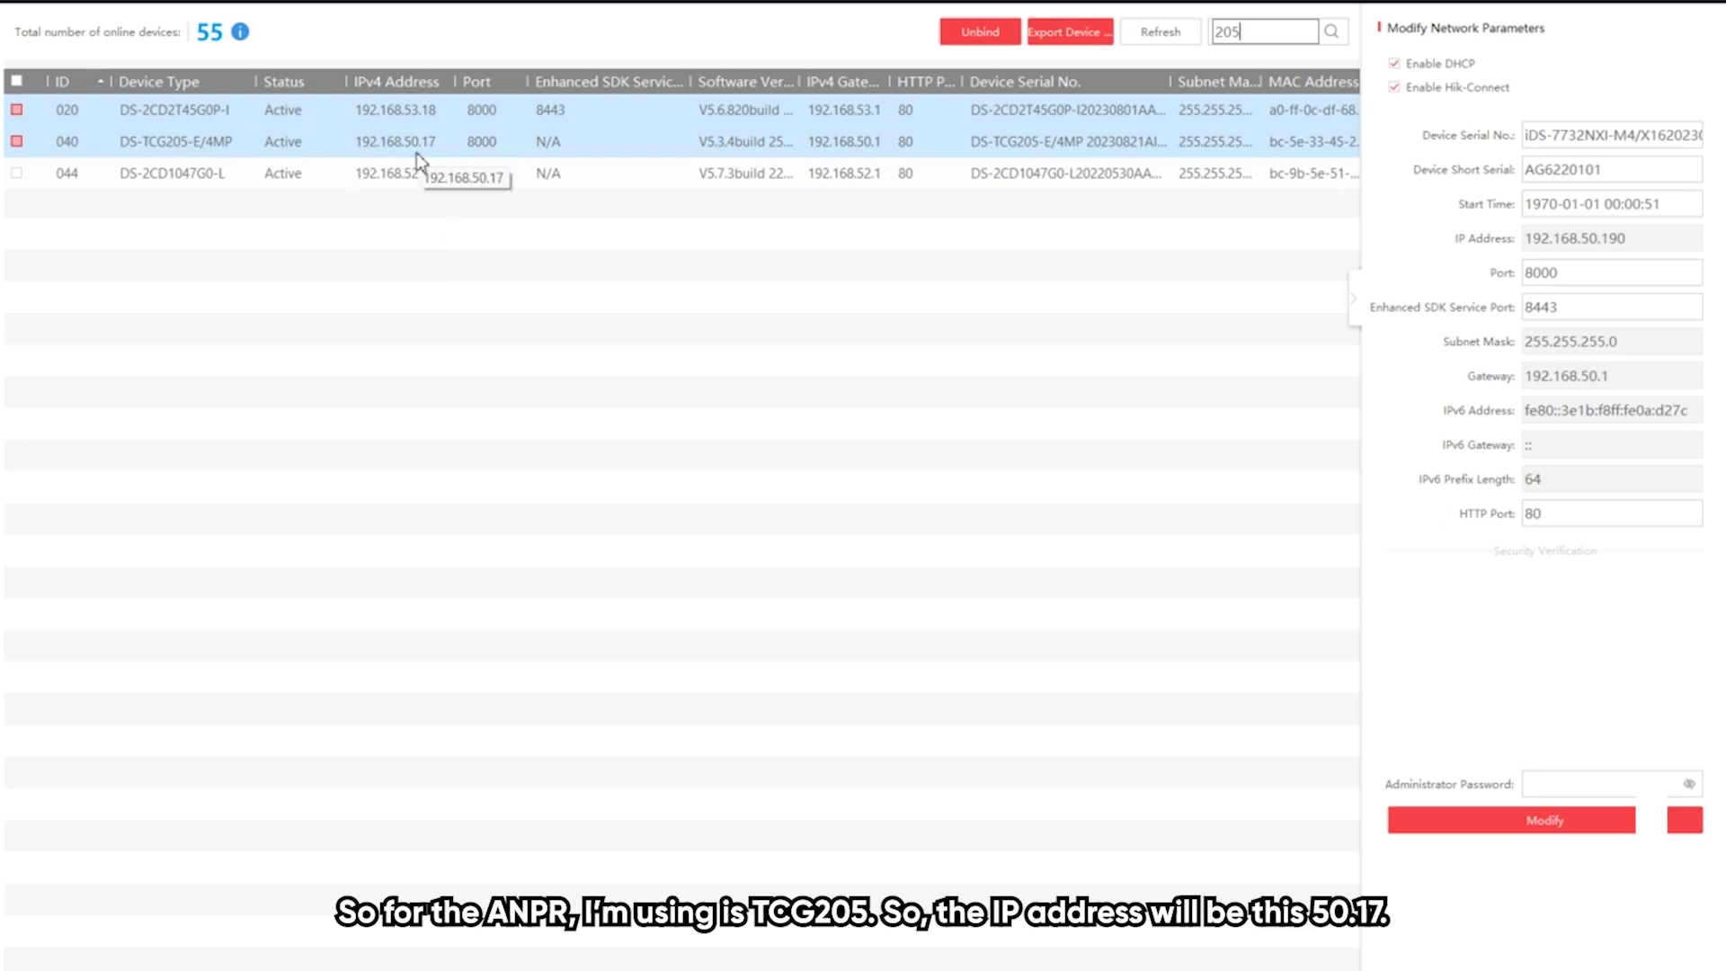
left_click(417, 153)
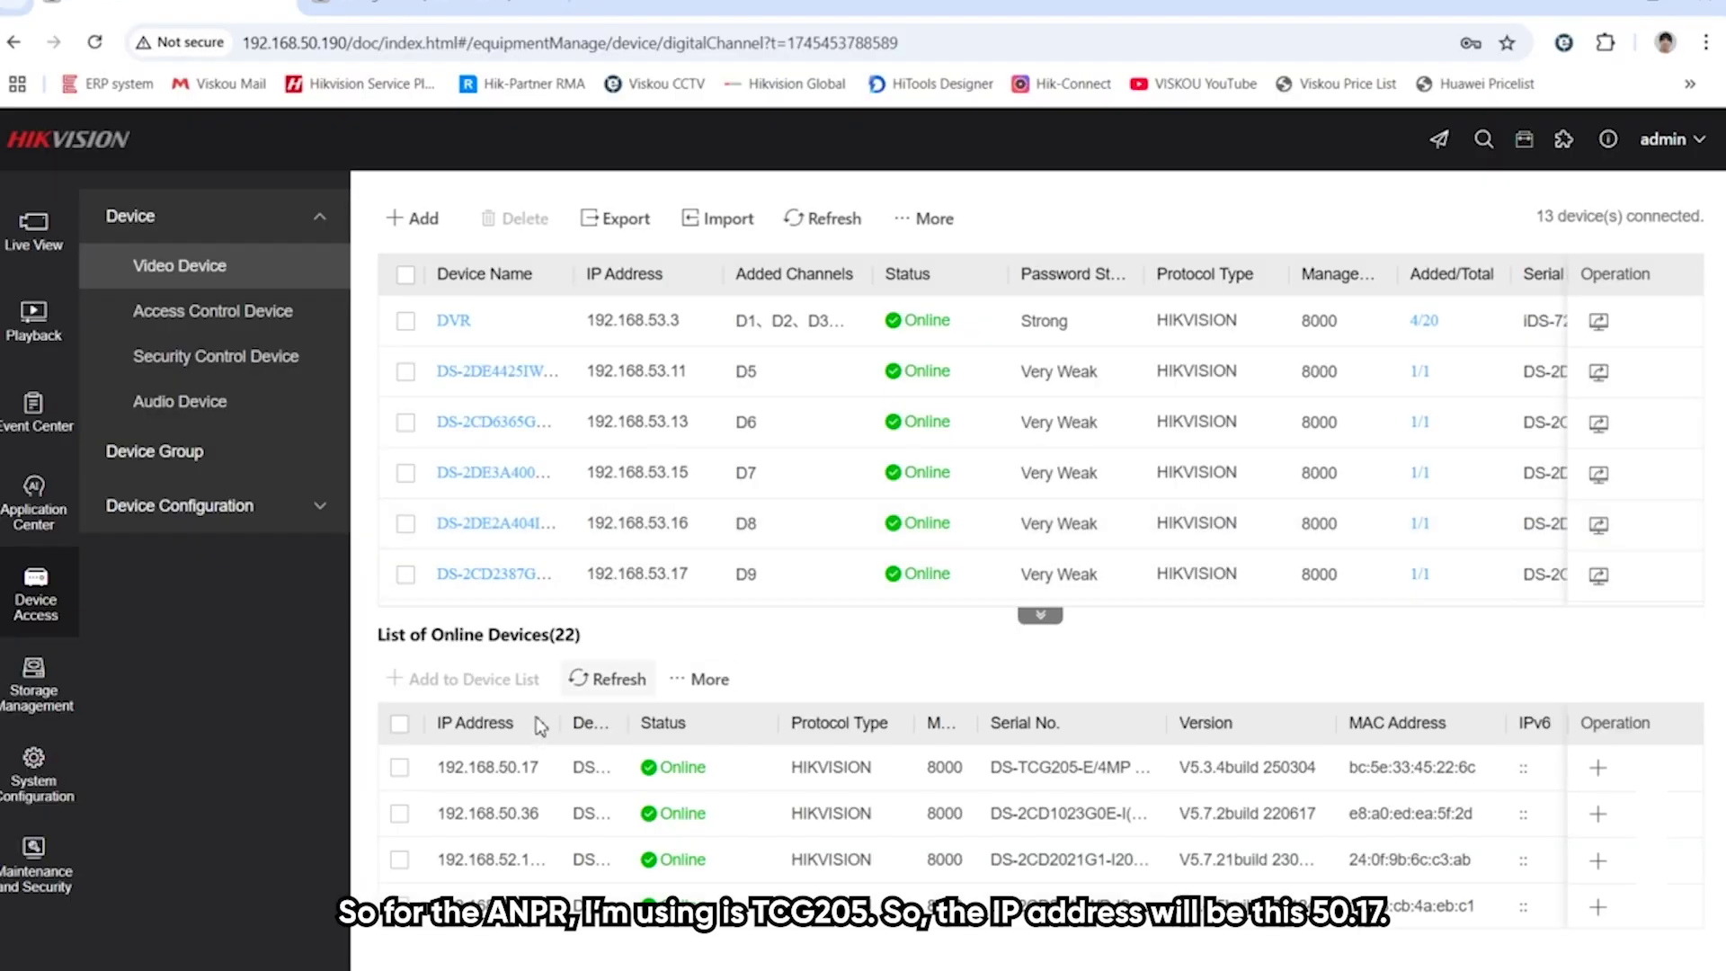
Add the online device at 192.168.50.17 to the NVR's device list
left_click(400, 768)
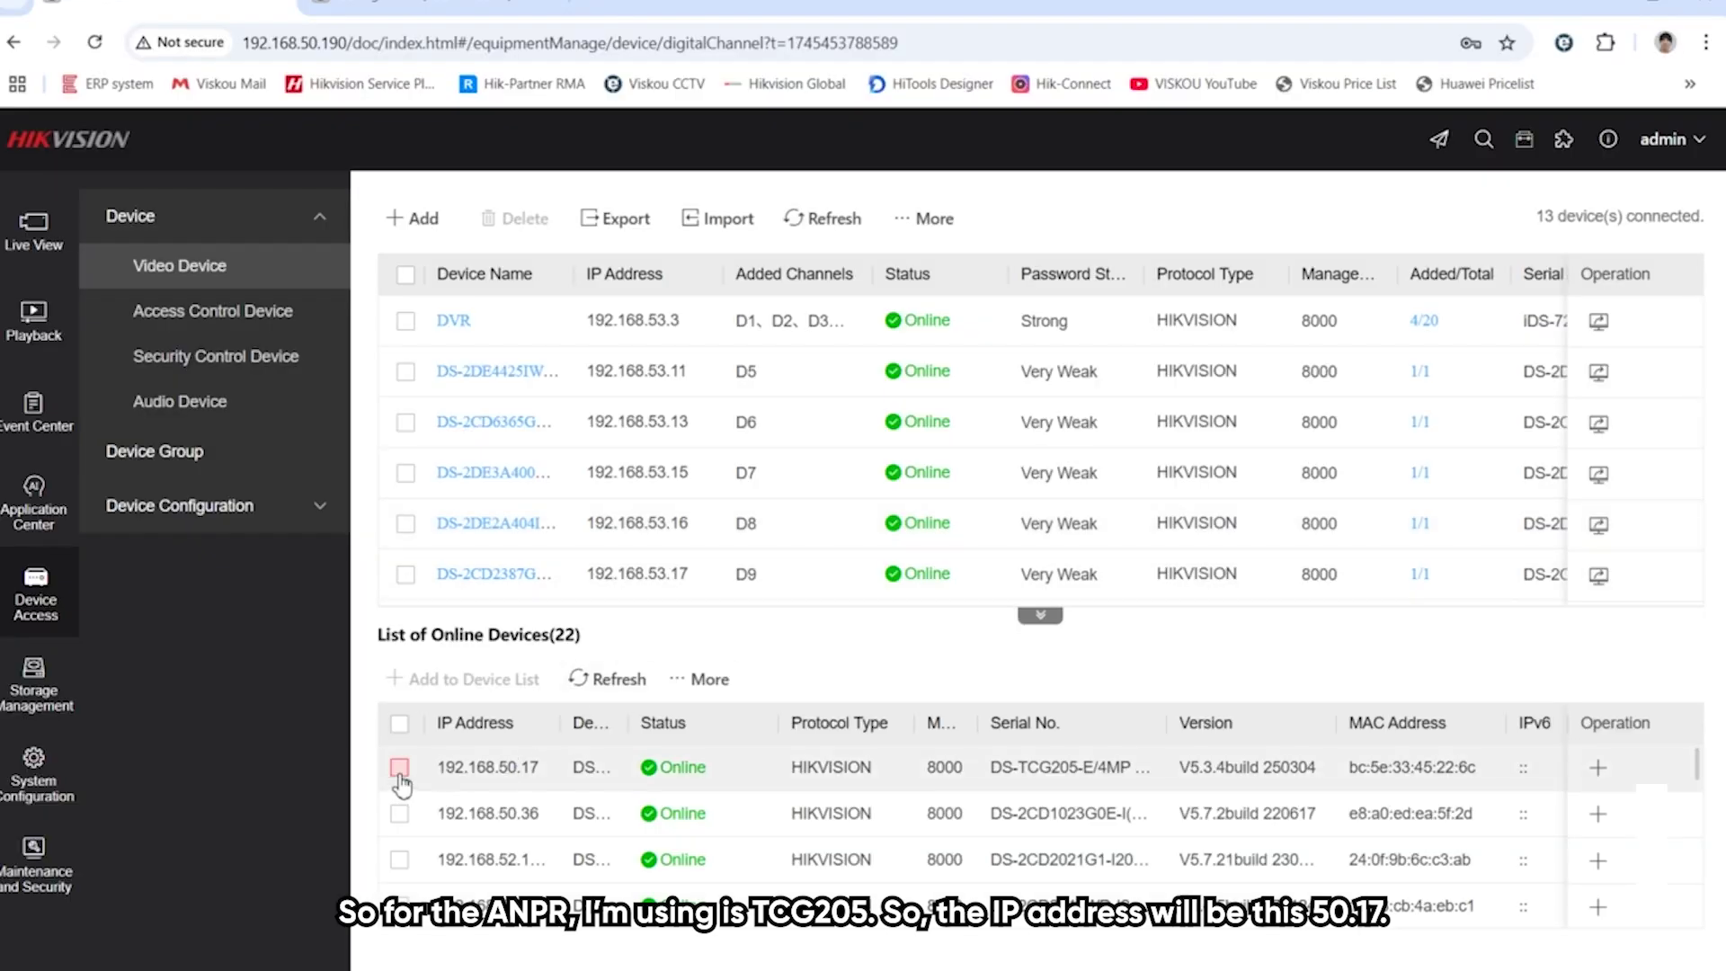
left_click(454, 678)
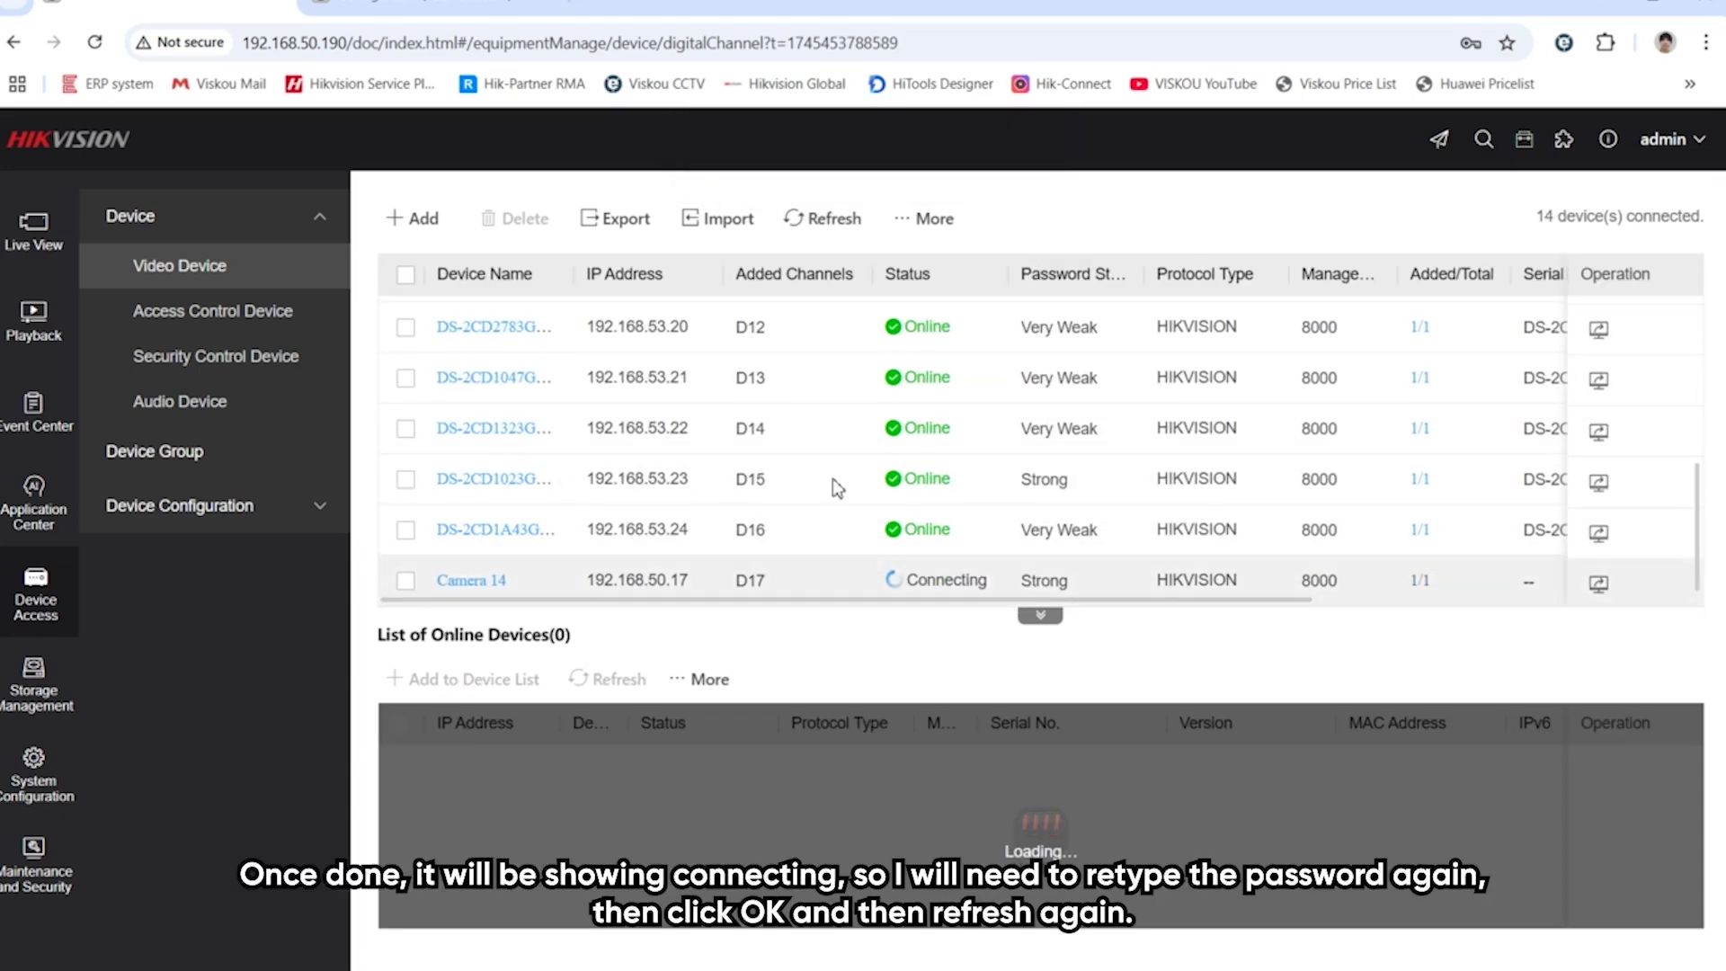
left_click(823, 218)
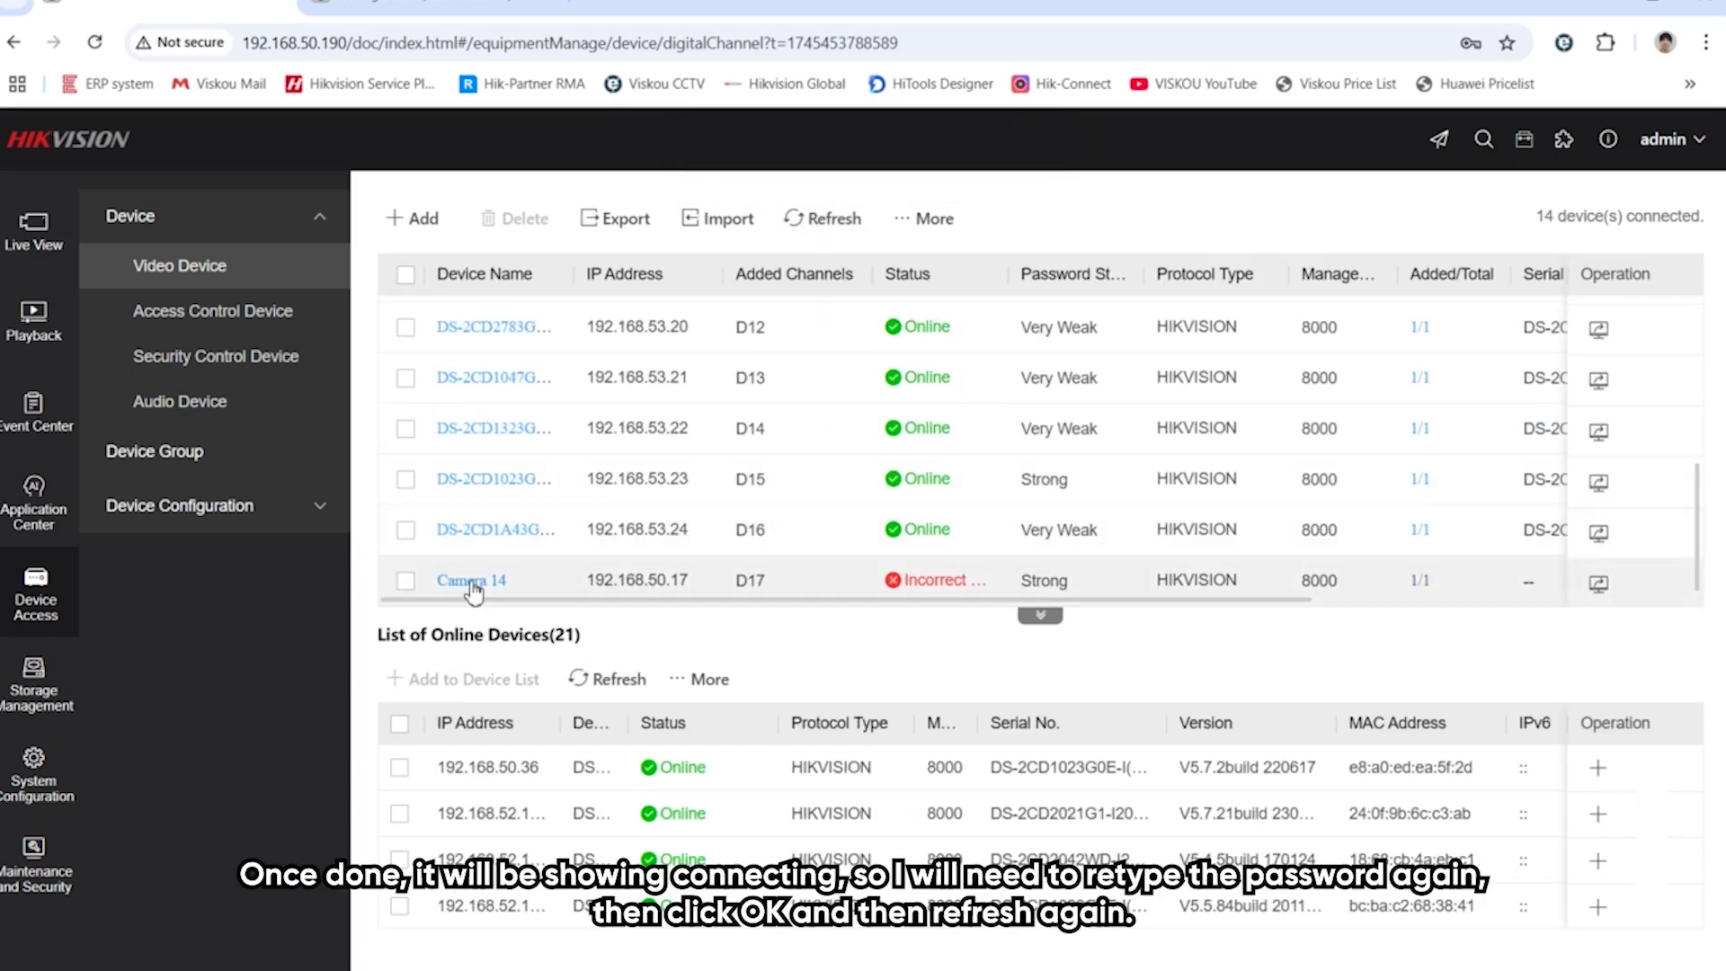
Re-enter Camera 14's password and refresh until channel D17 shows Online
left_click(500, 583)
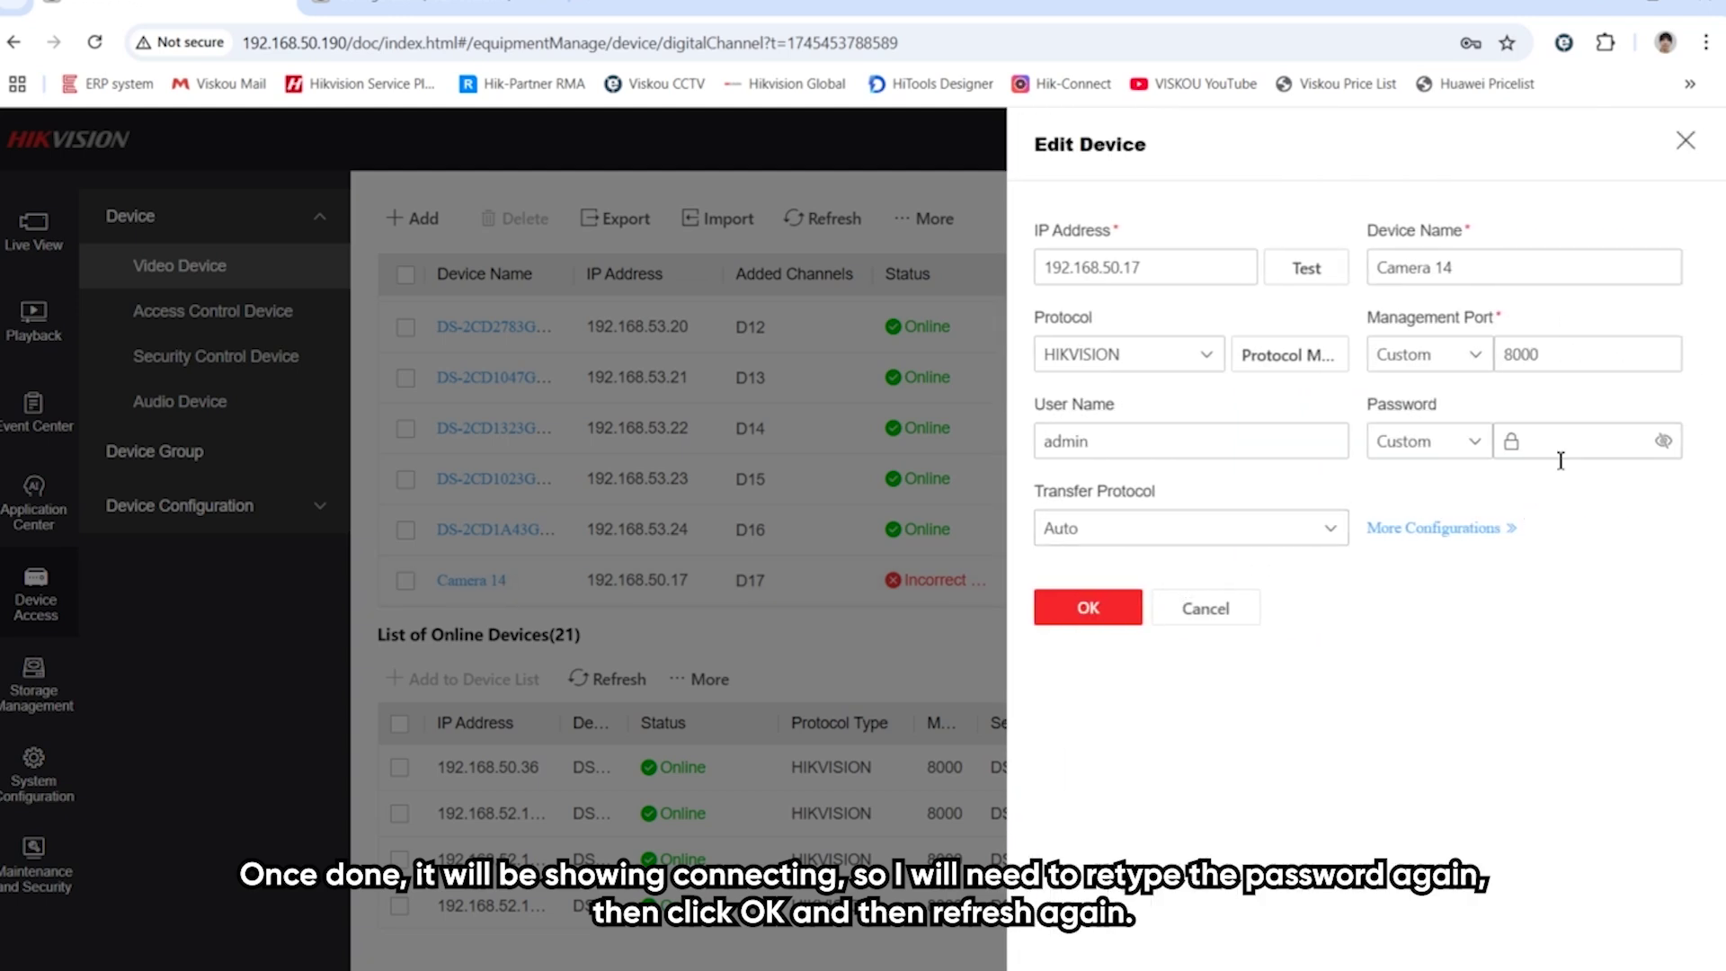
left_click(1561, 460)
type("********")
left_click(1119, 606)
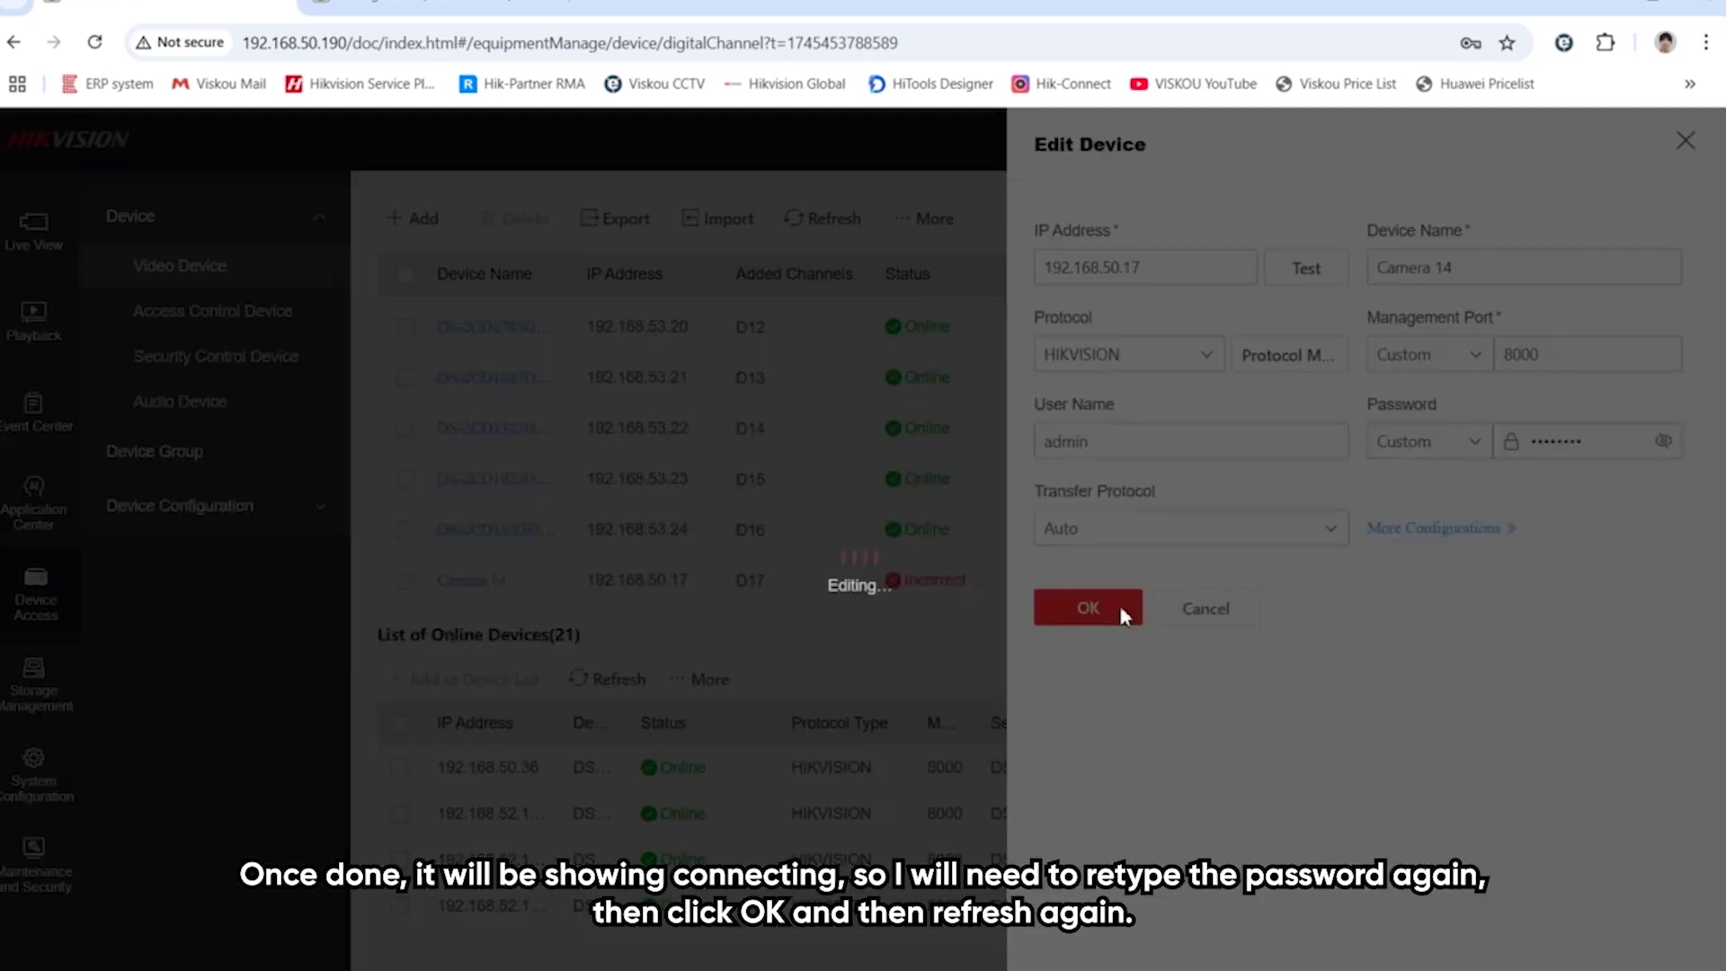
scroll(700, 503, "down", 1)
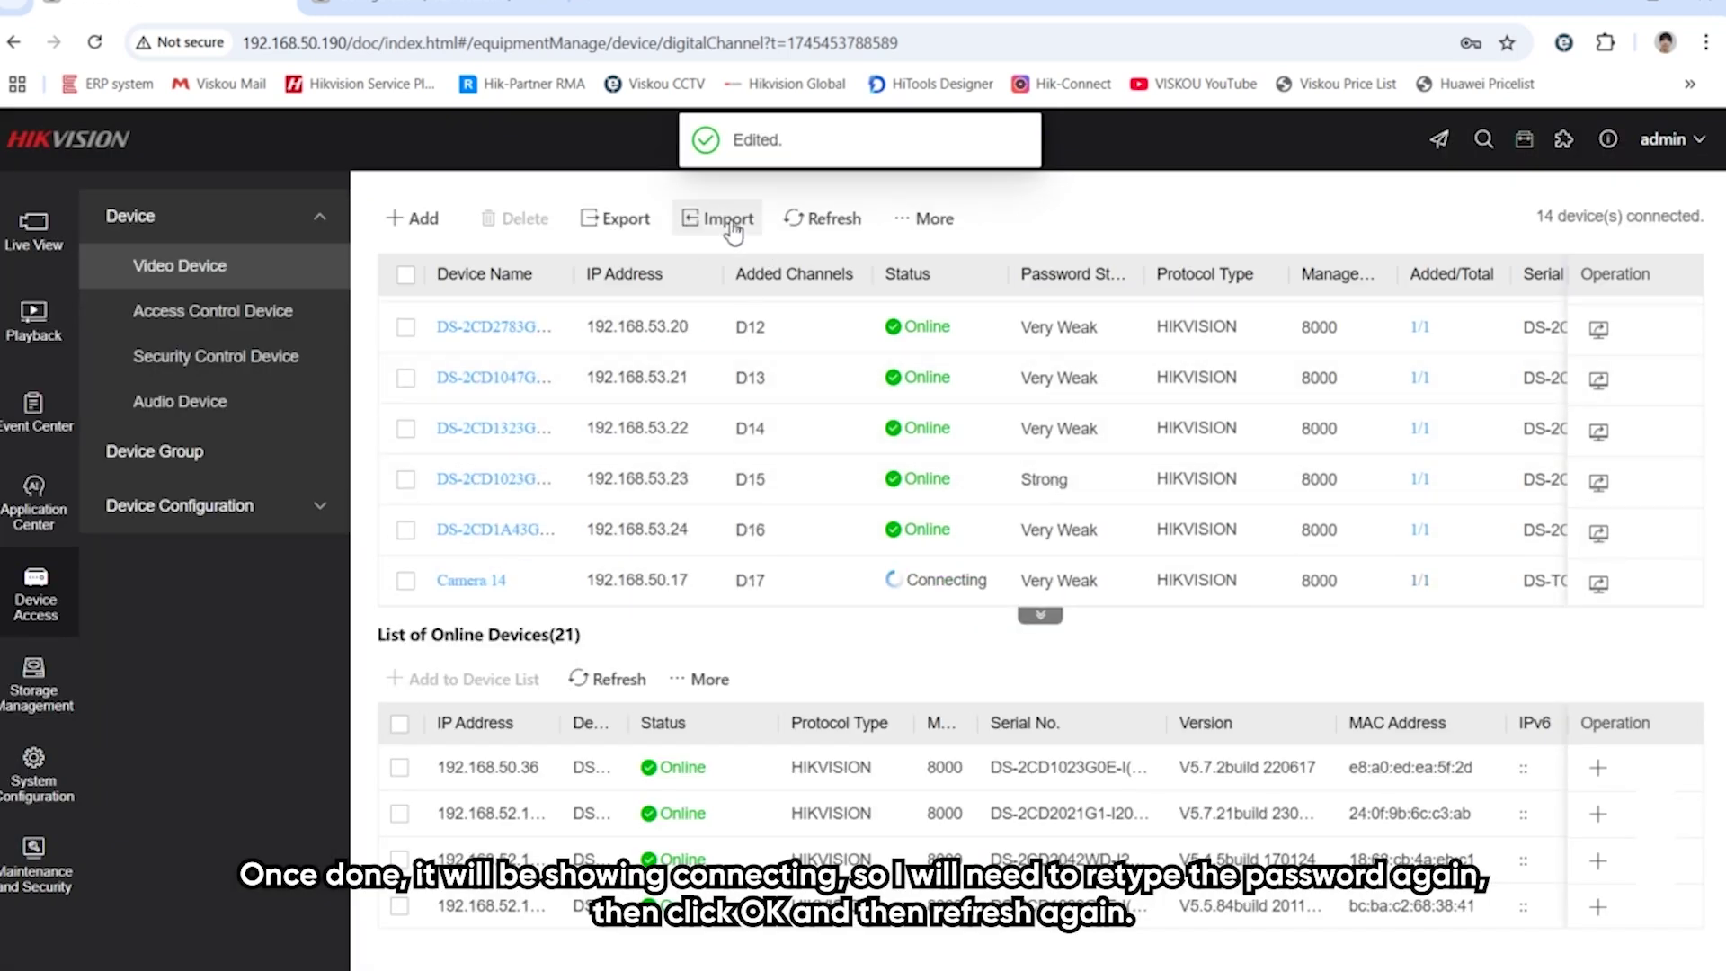
left_click(818, 218)
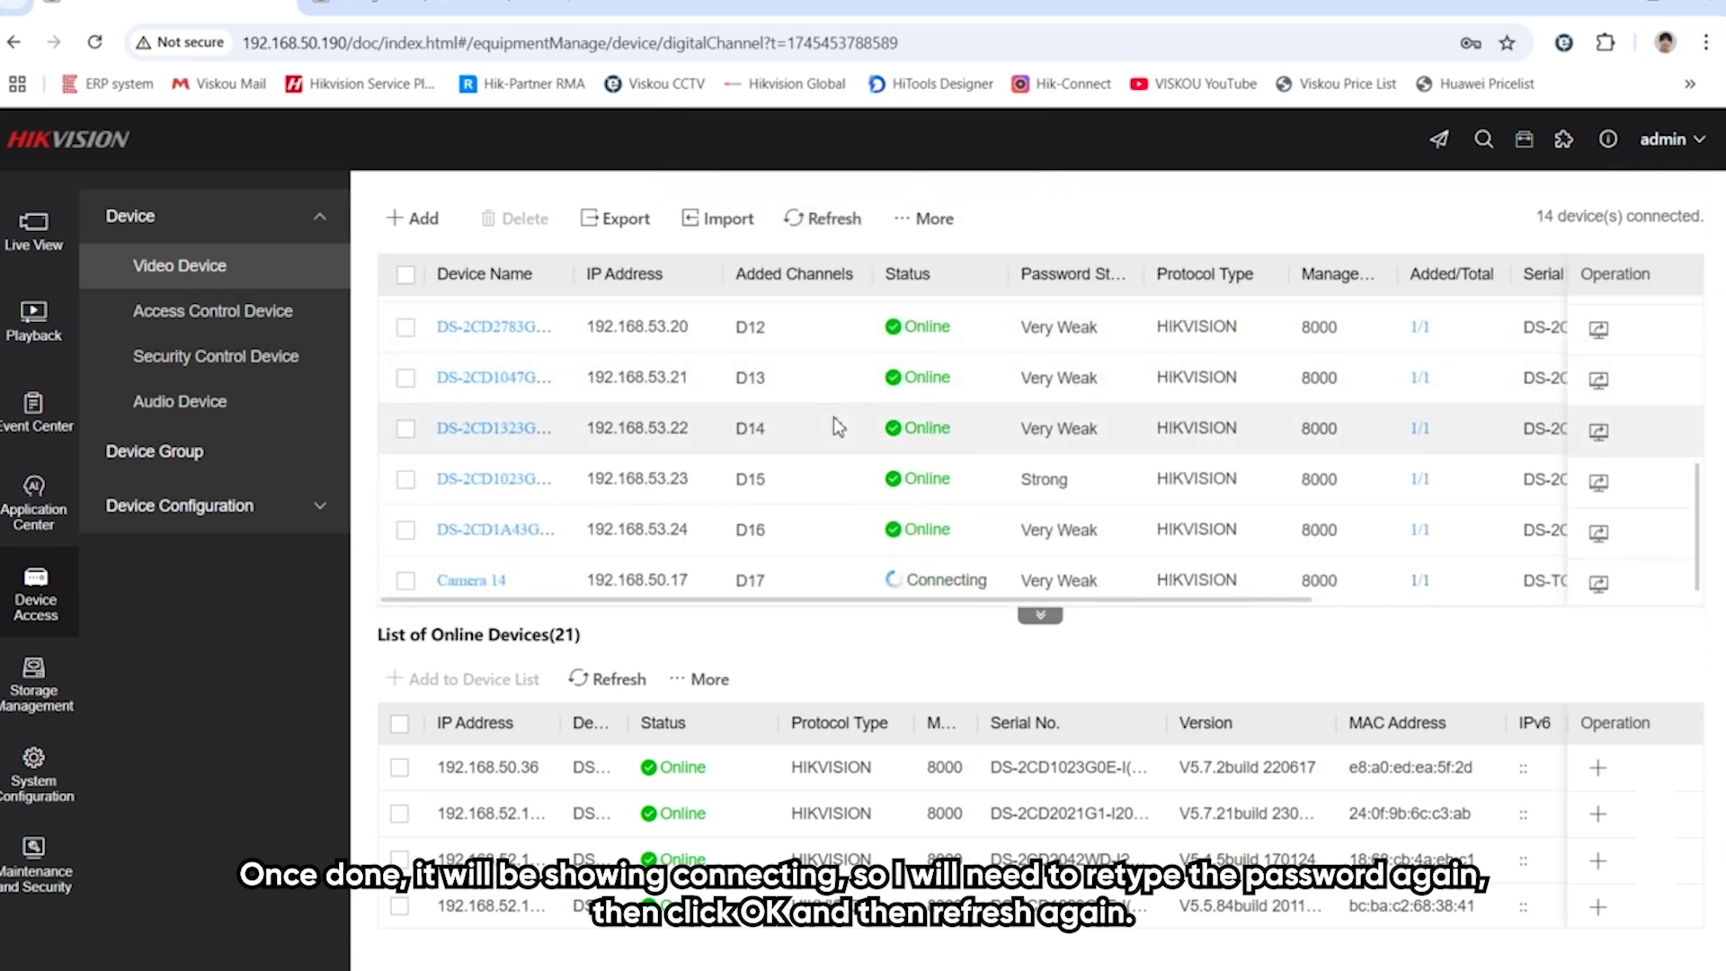
left_click(818, 219)
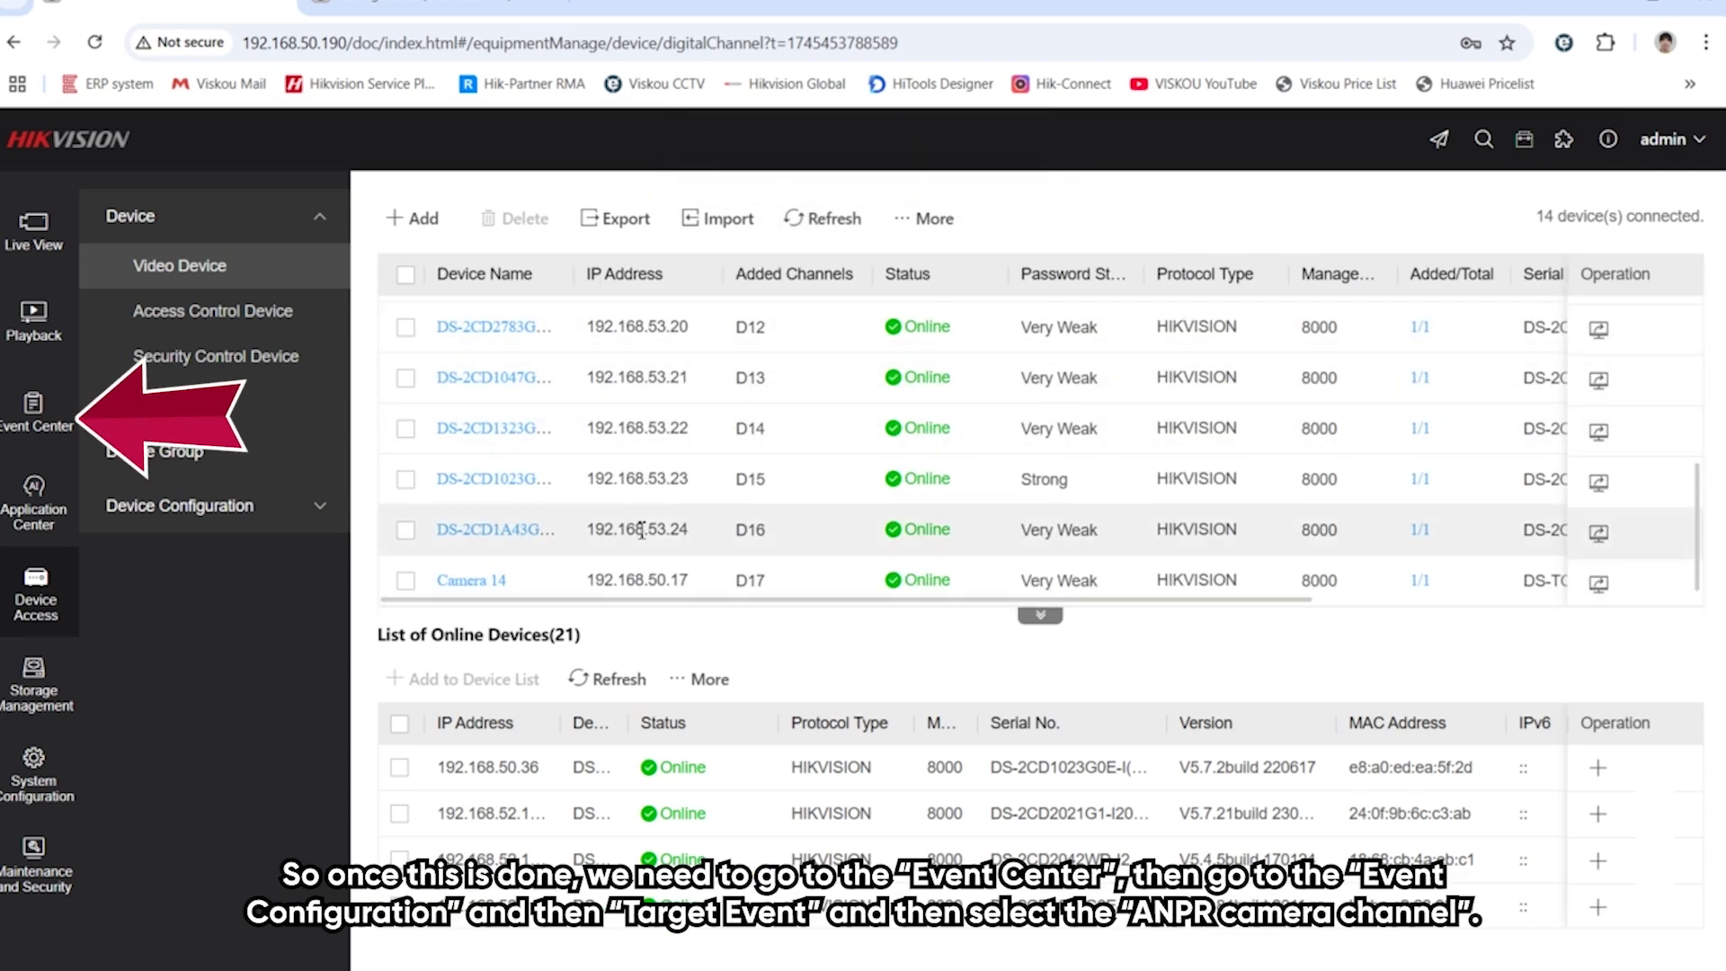
Select channel [D17] DS-TCG205-E/4MP on the Event Configuration's Target Event tab
left_click(63, 434)
left_click(144, 360)
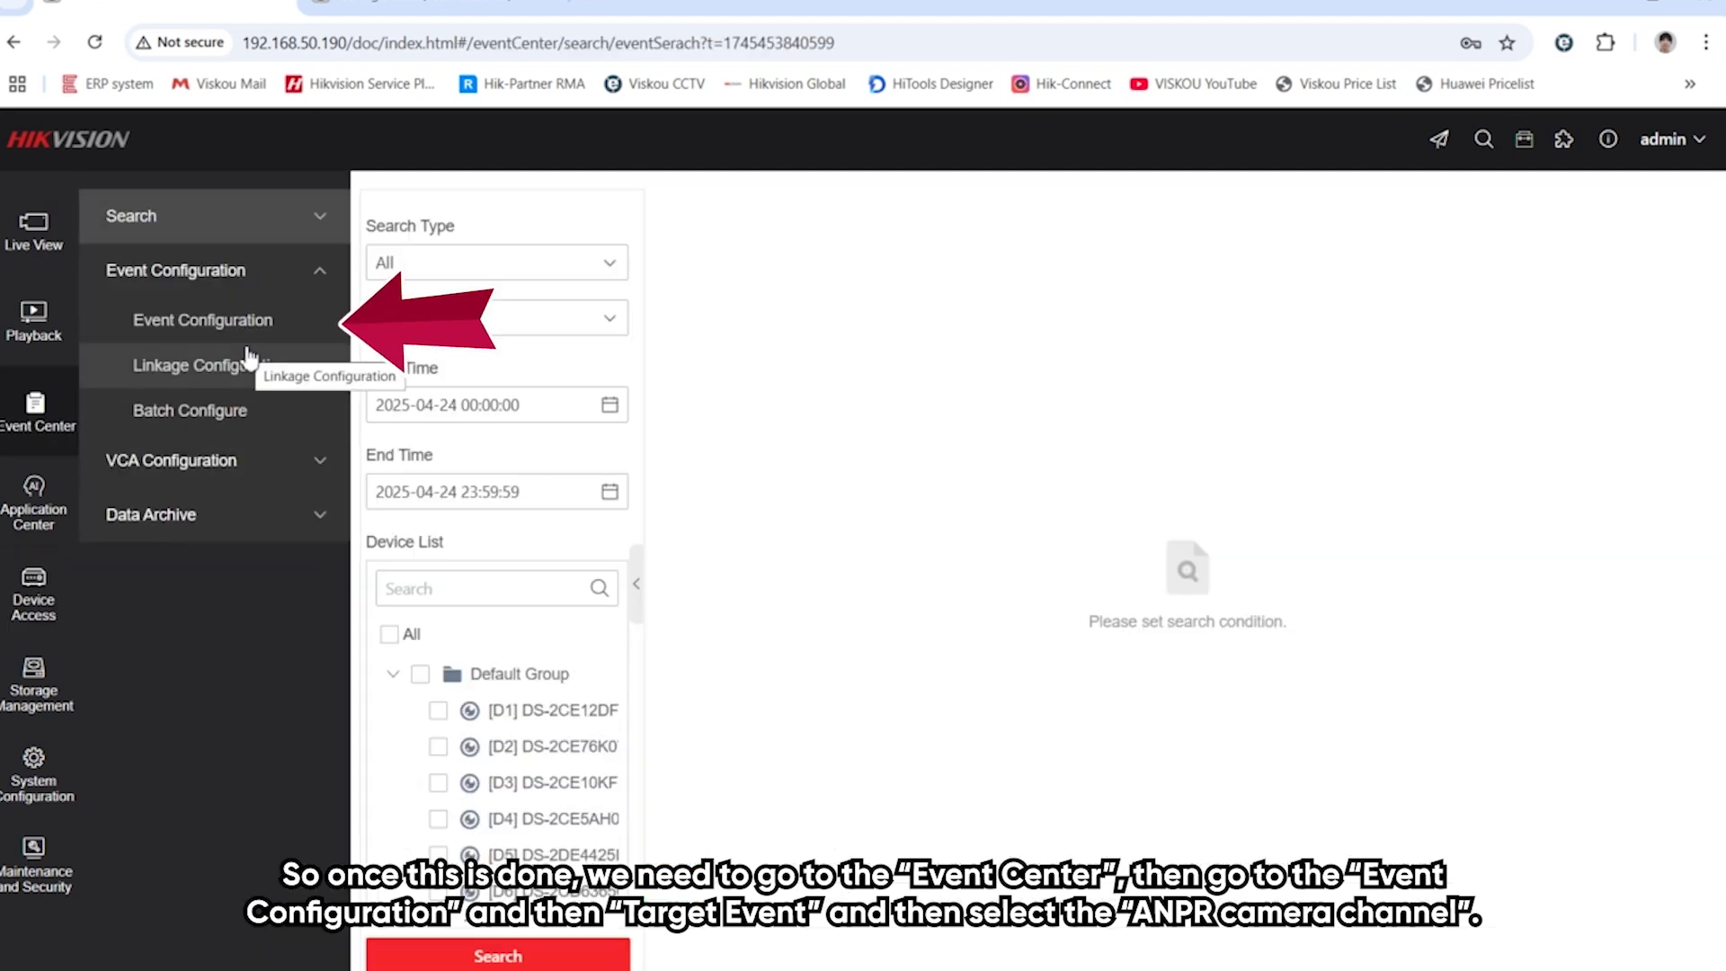
left_click(239, 335)
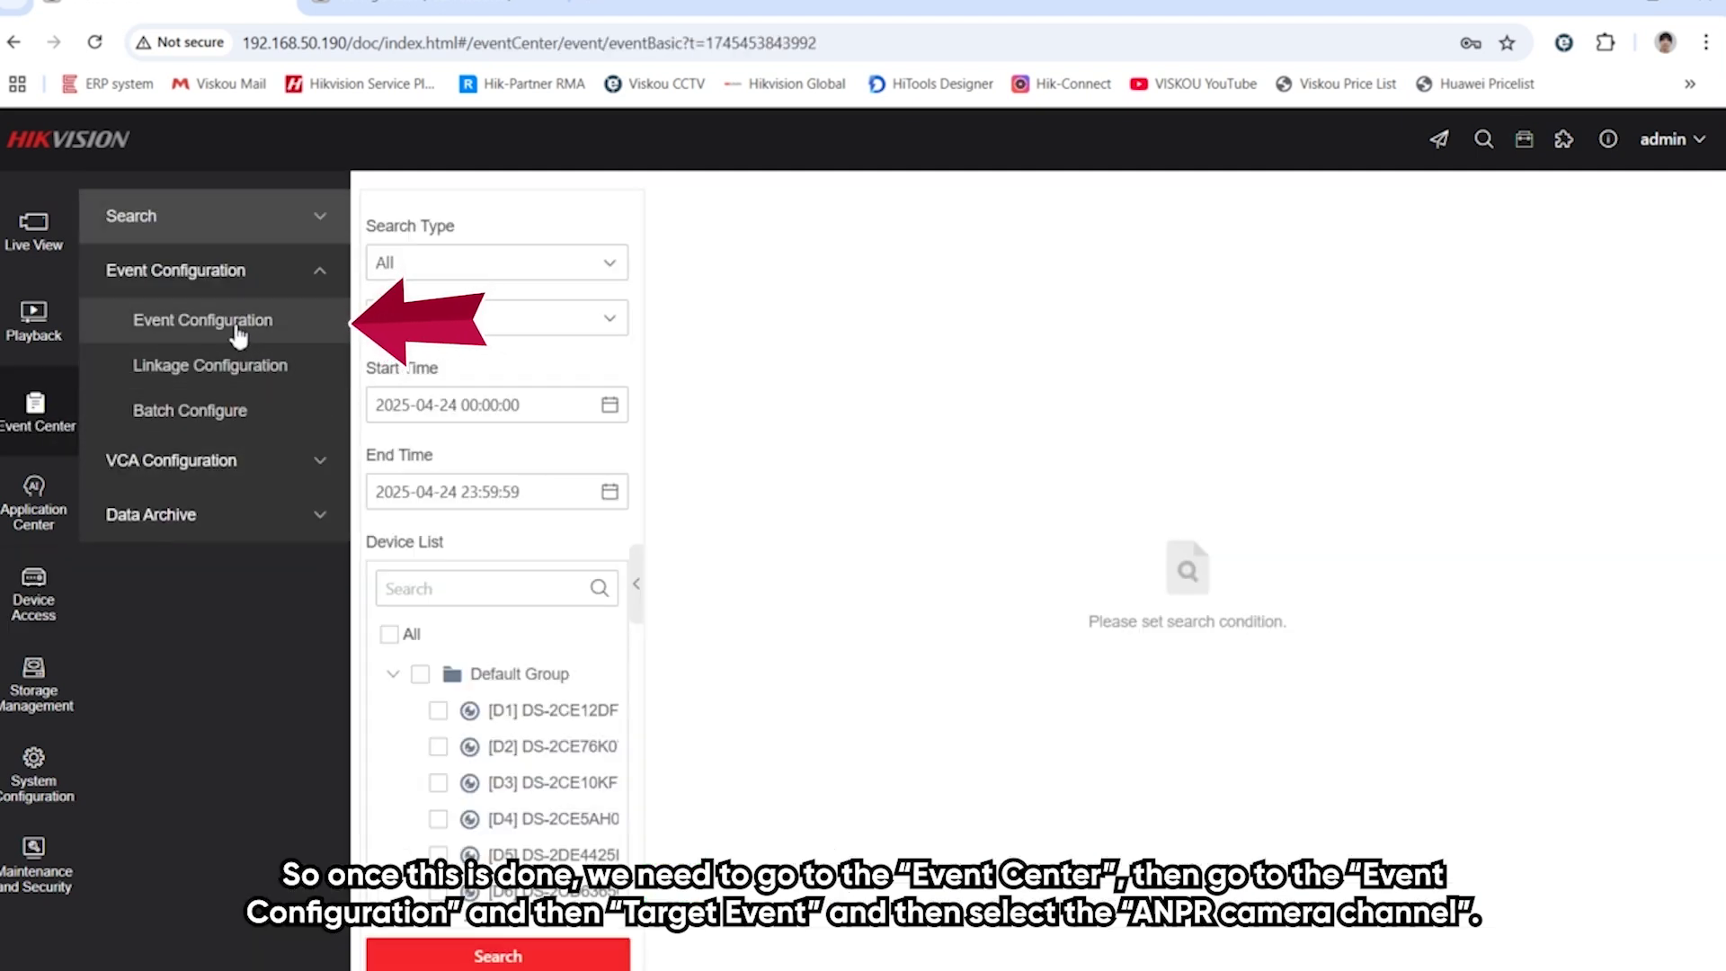
left_click(643, 214)
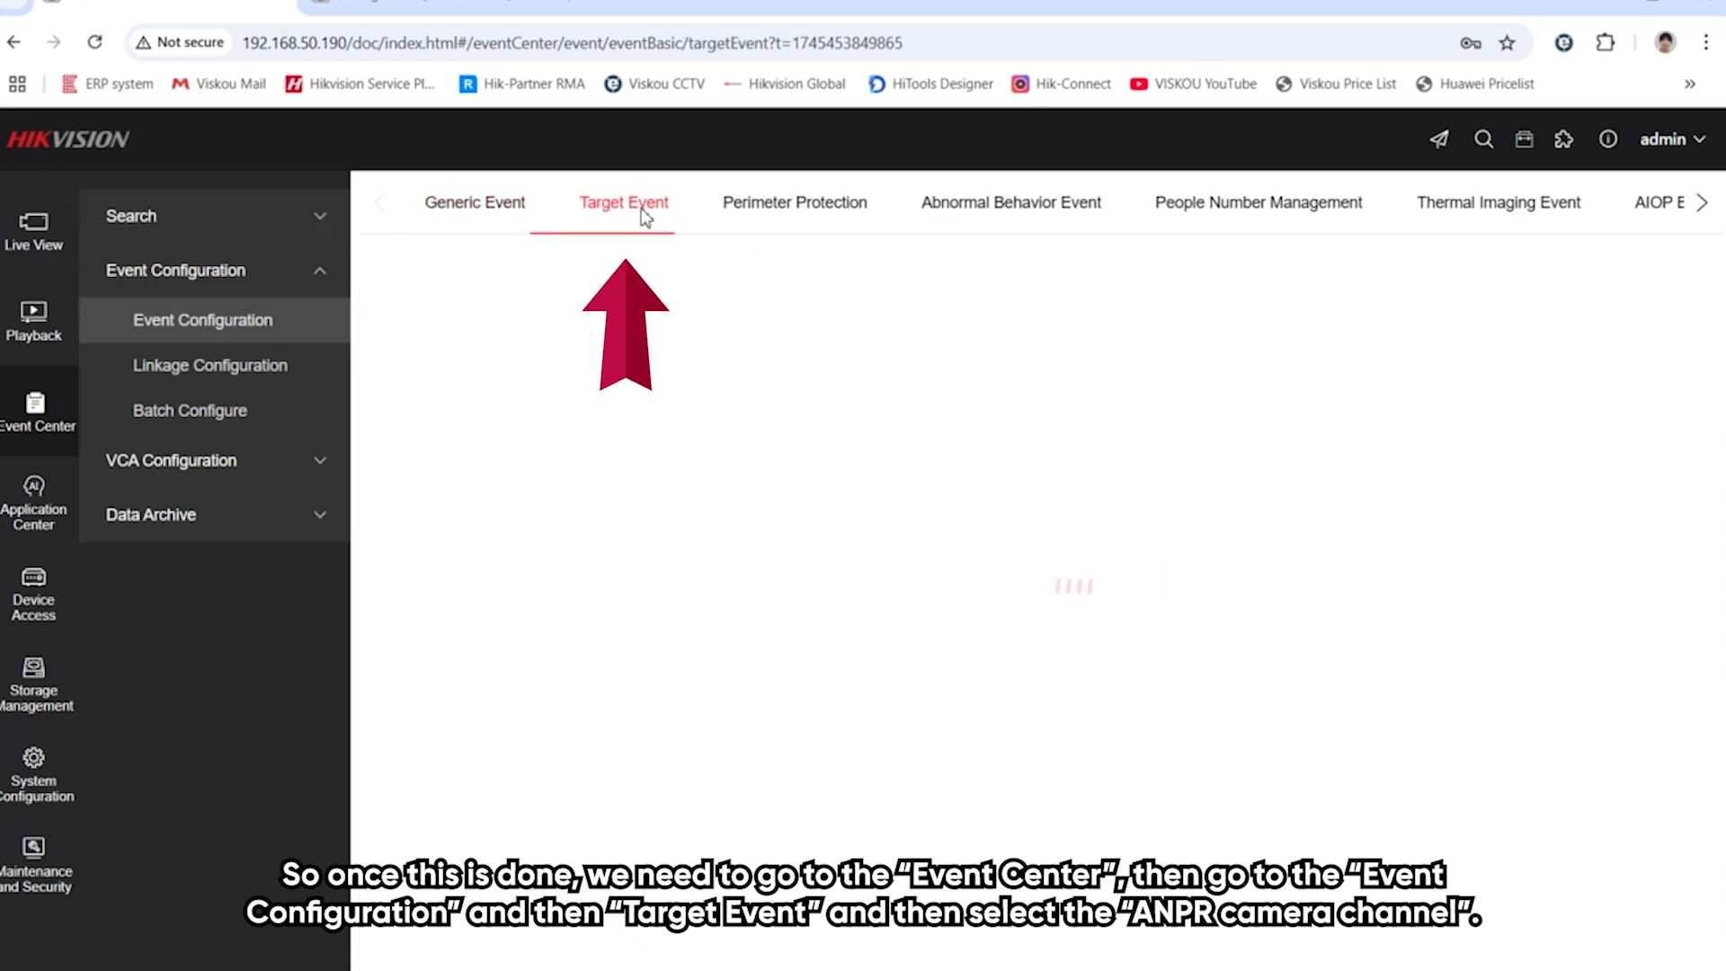
left_click(809, 289)
scroll(867, 558, "down", 2)
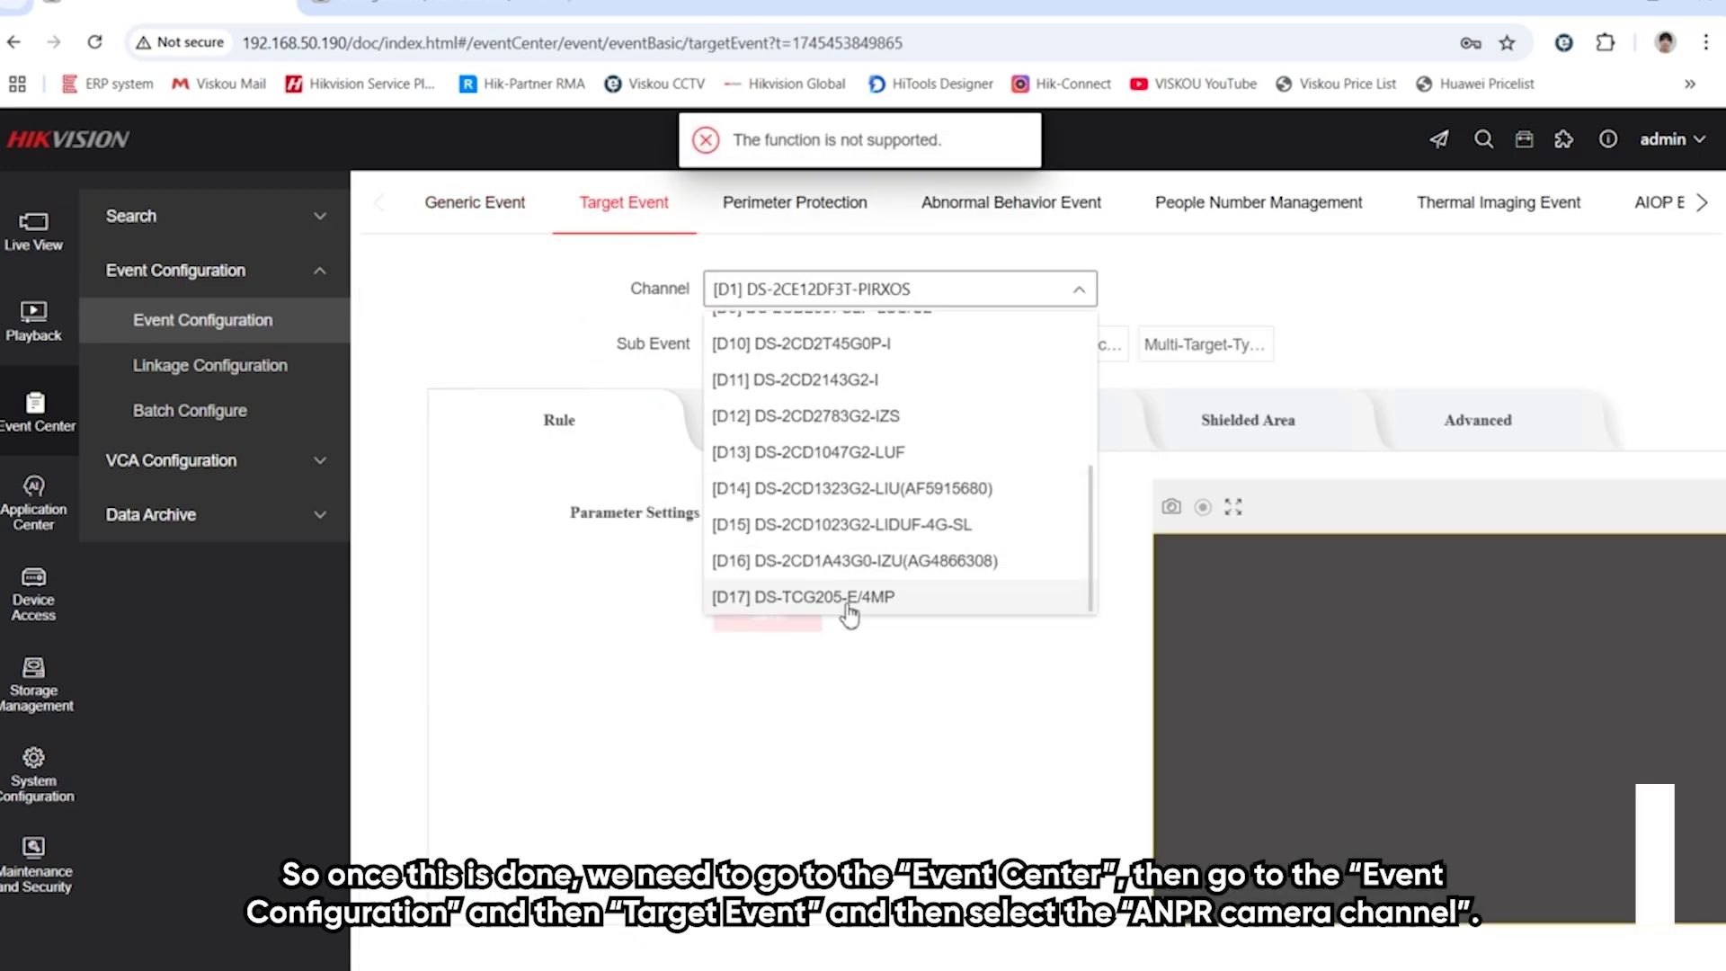
left_click(848, 604)
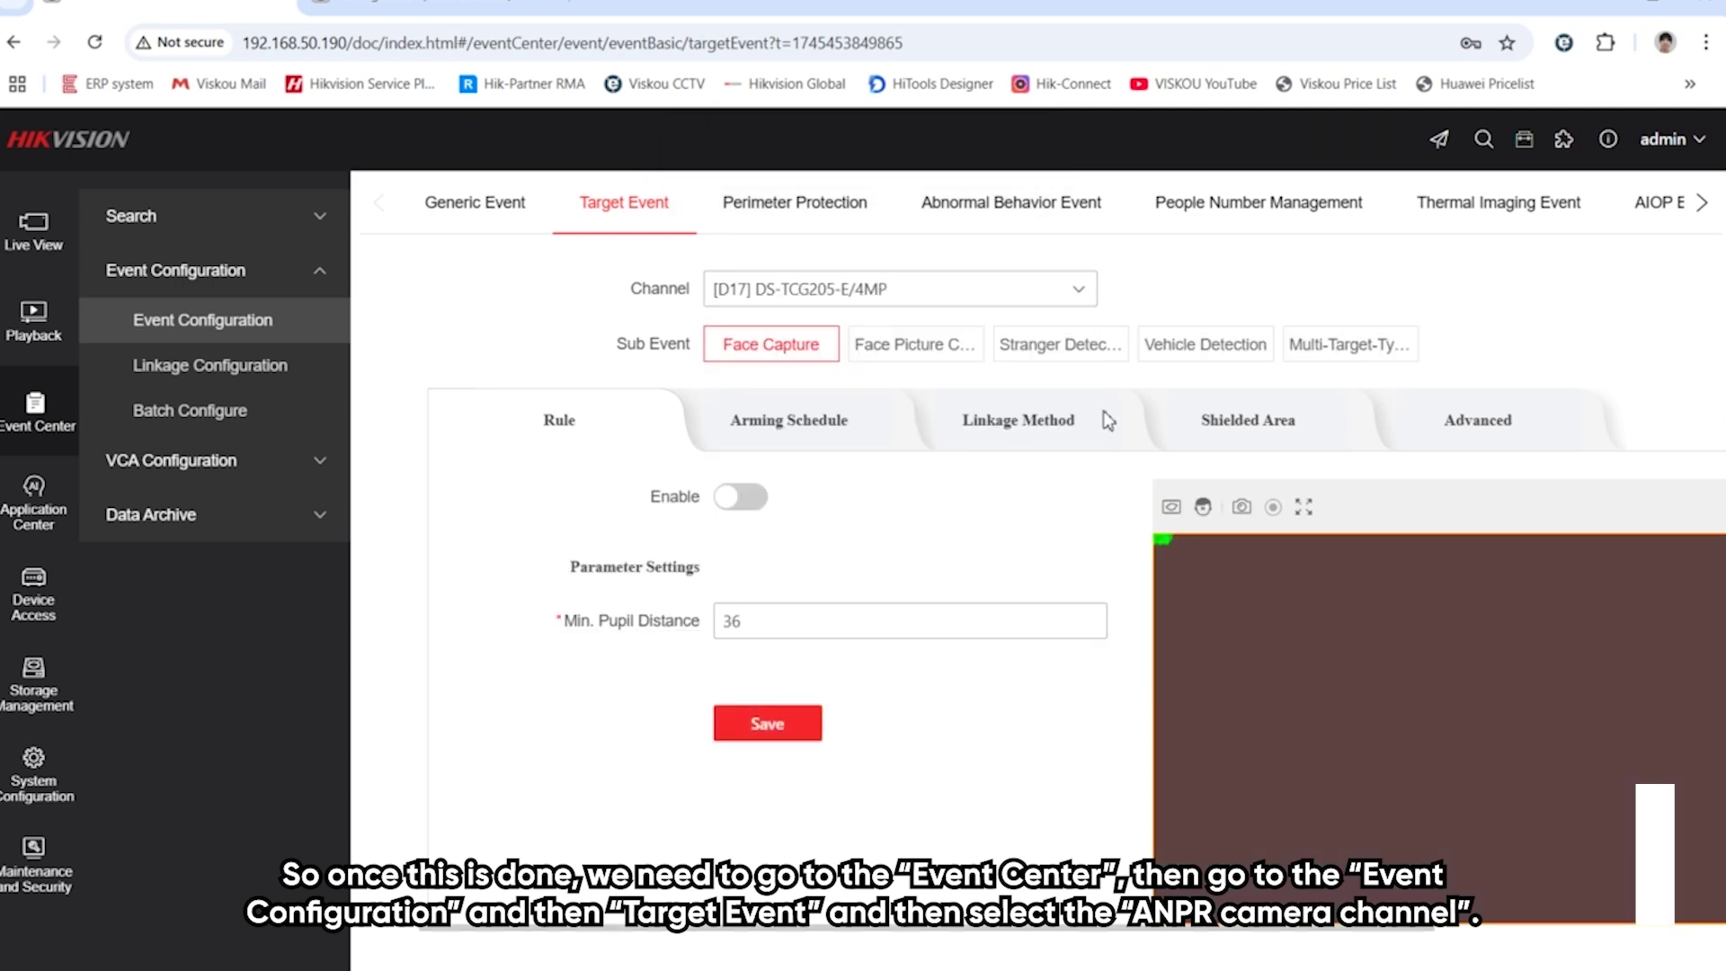
Enable Vehicle Detection in Other mode for D17 and save it
left_click(1246, 349)
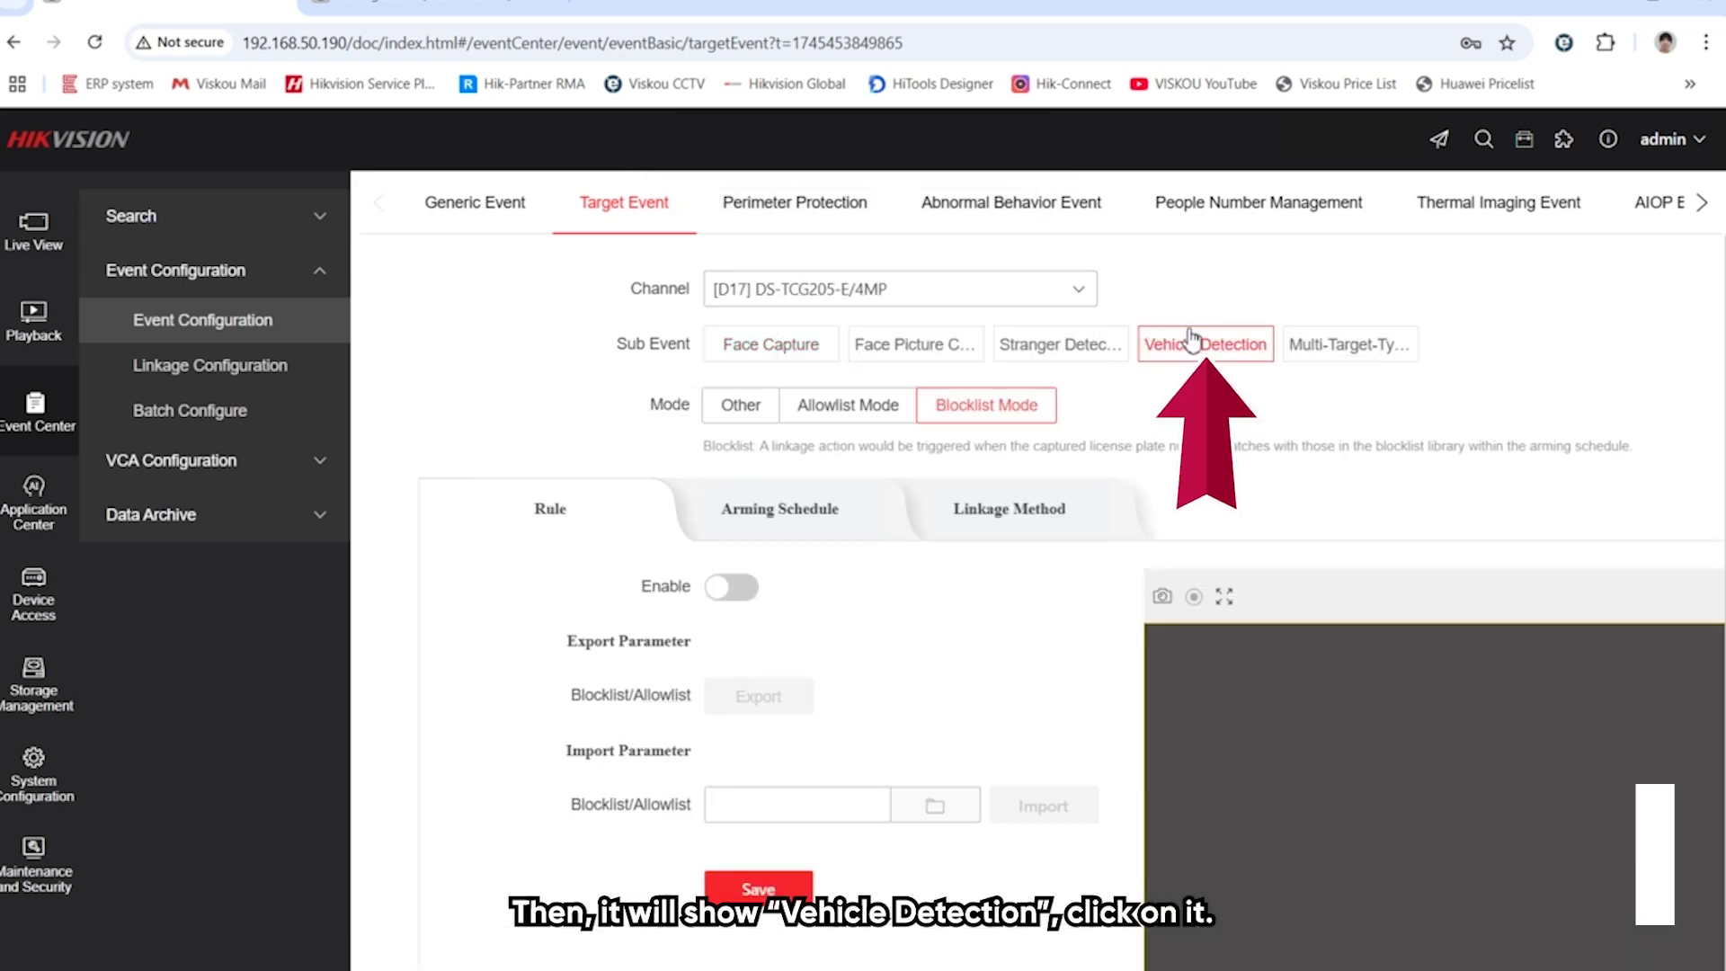
left_click(740, 405)
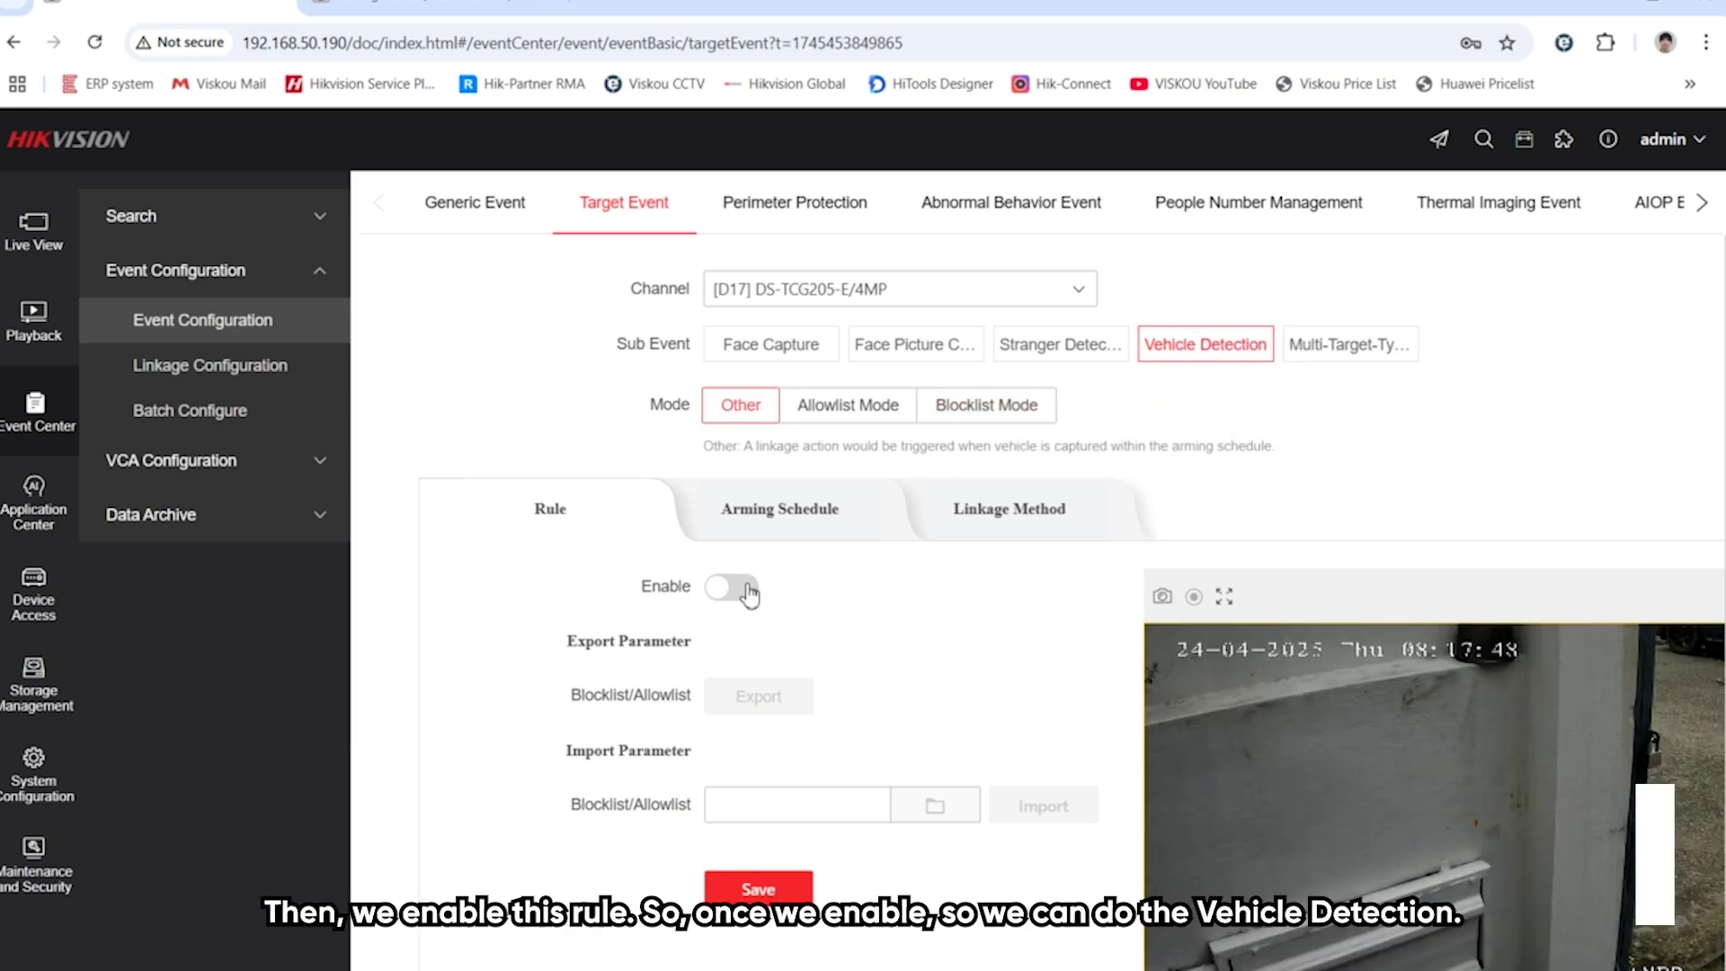
left_click(748, 592)
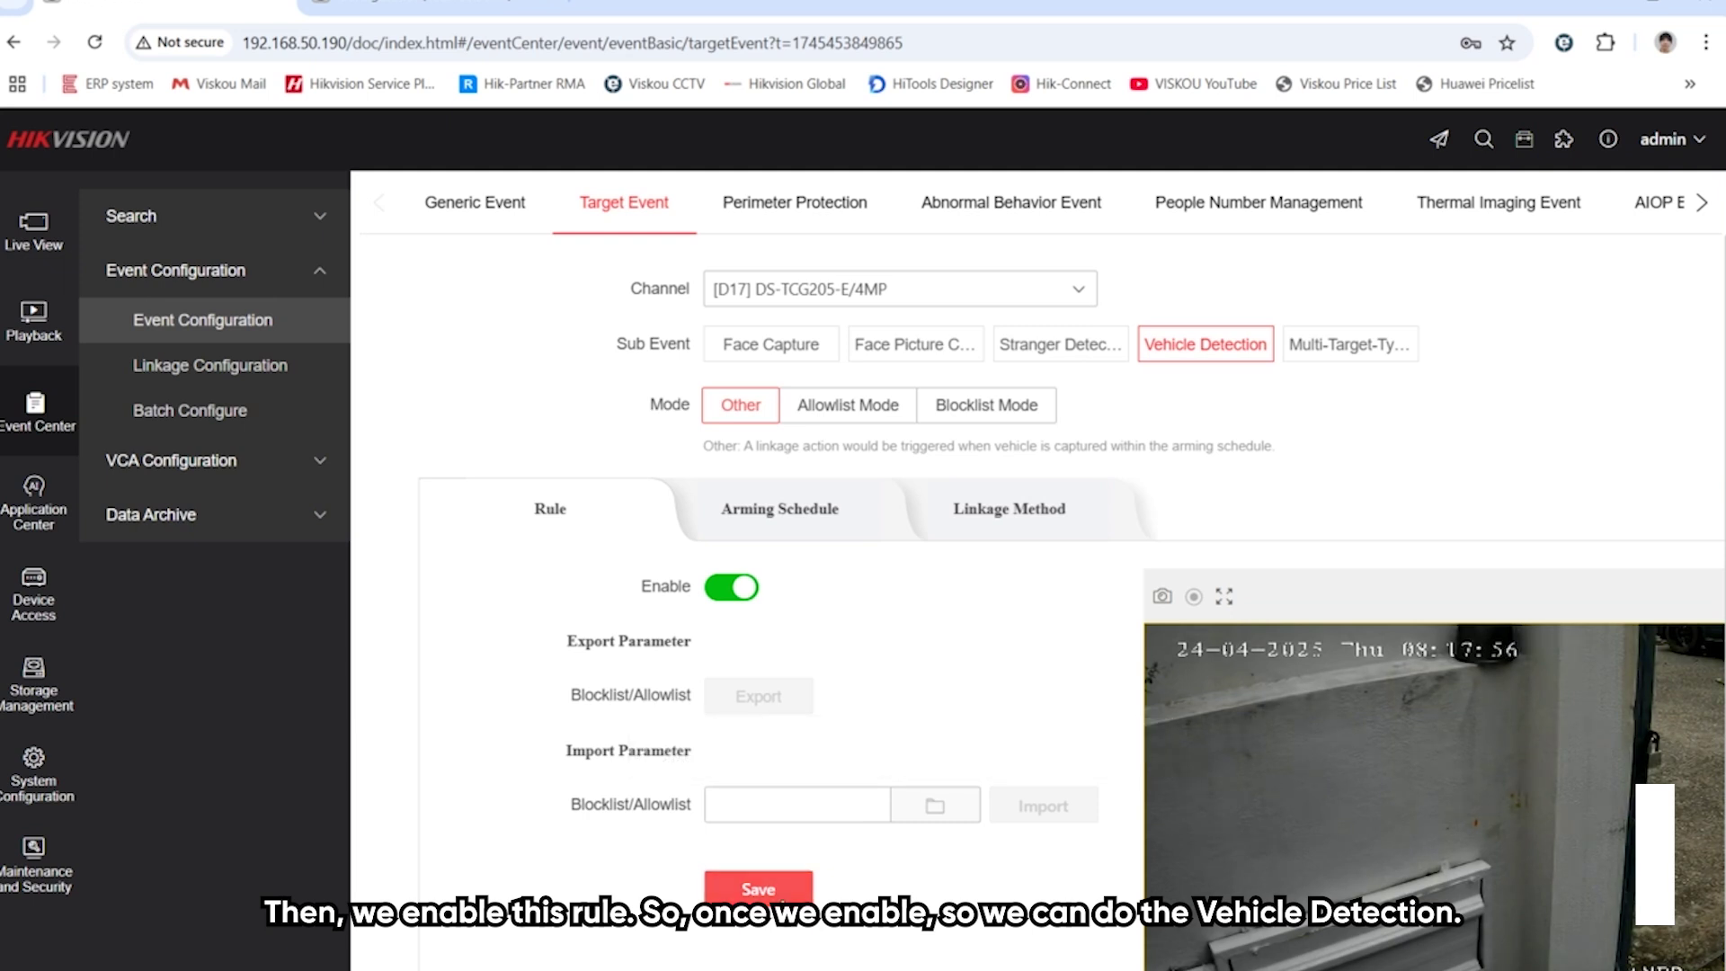
left_click(758, 888)
Review the Arming Schedule and Linkage Method tabs, then save the Rule again
left_click(796, 509)
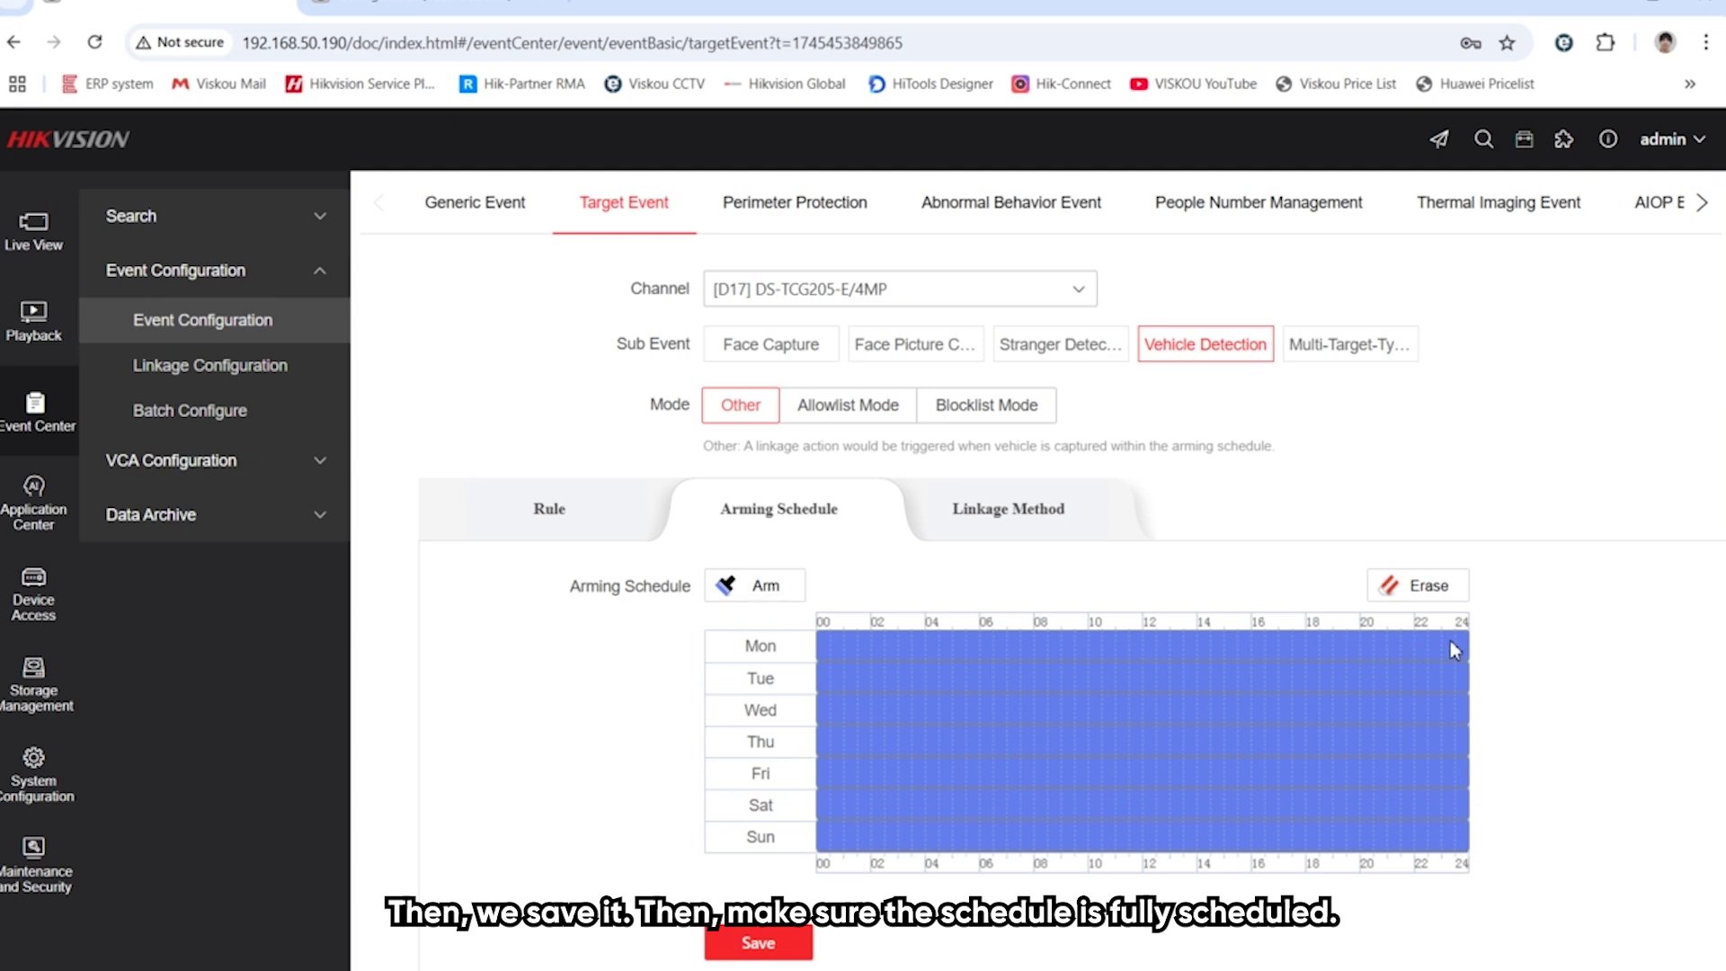
left_click(994, 505)
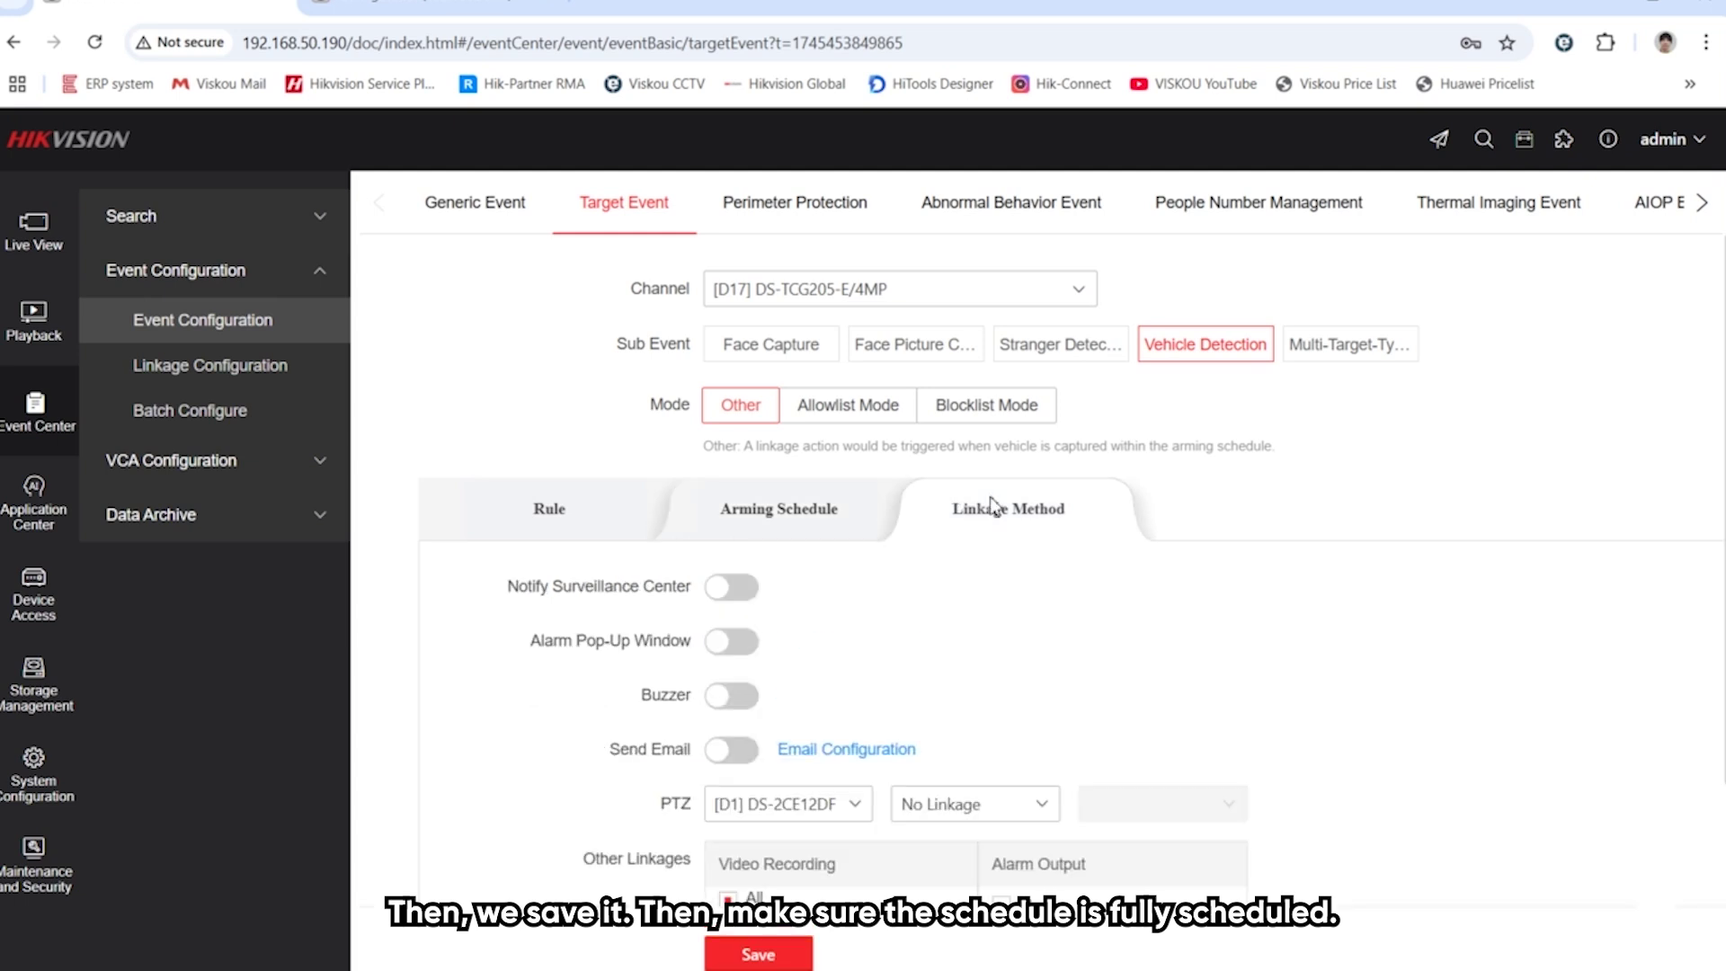
left_click(531, 510)
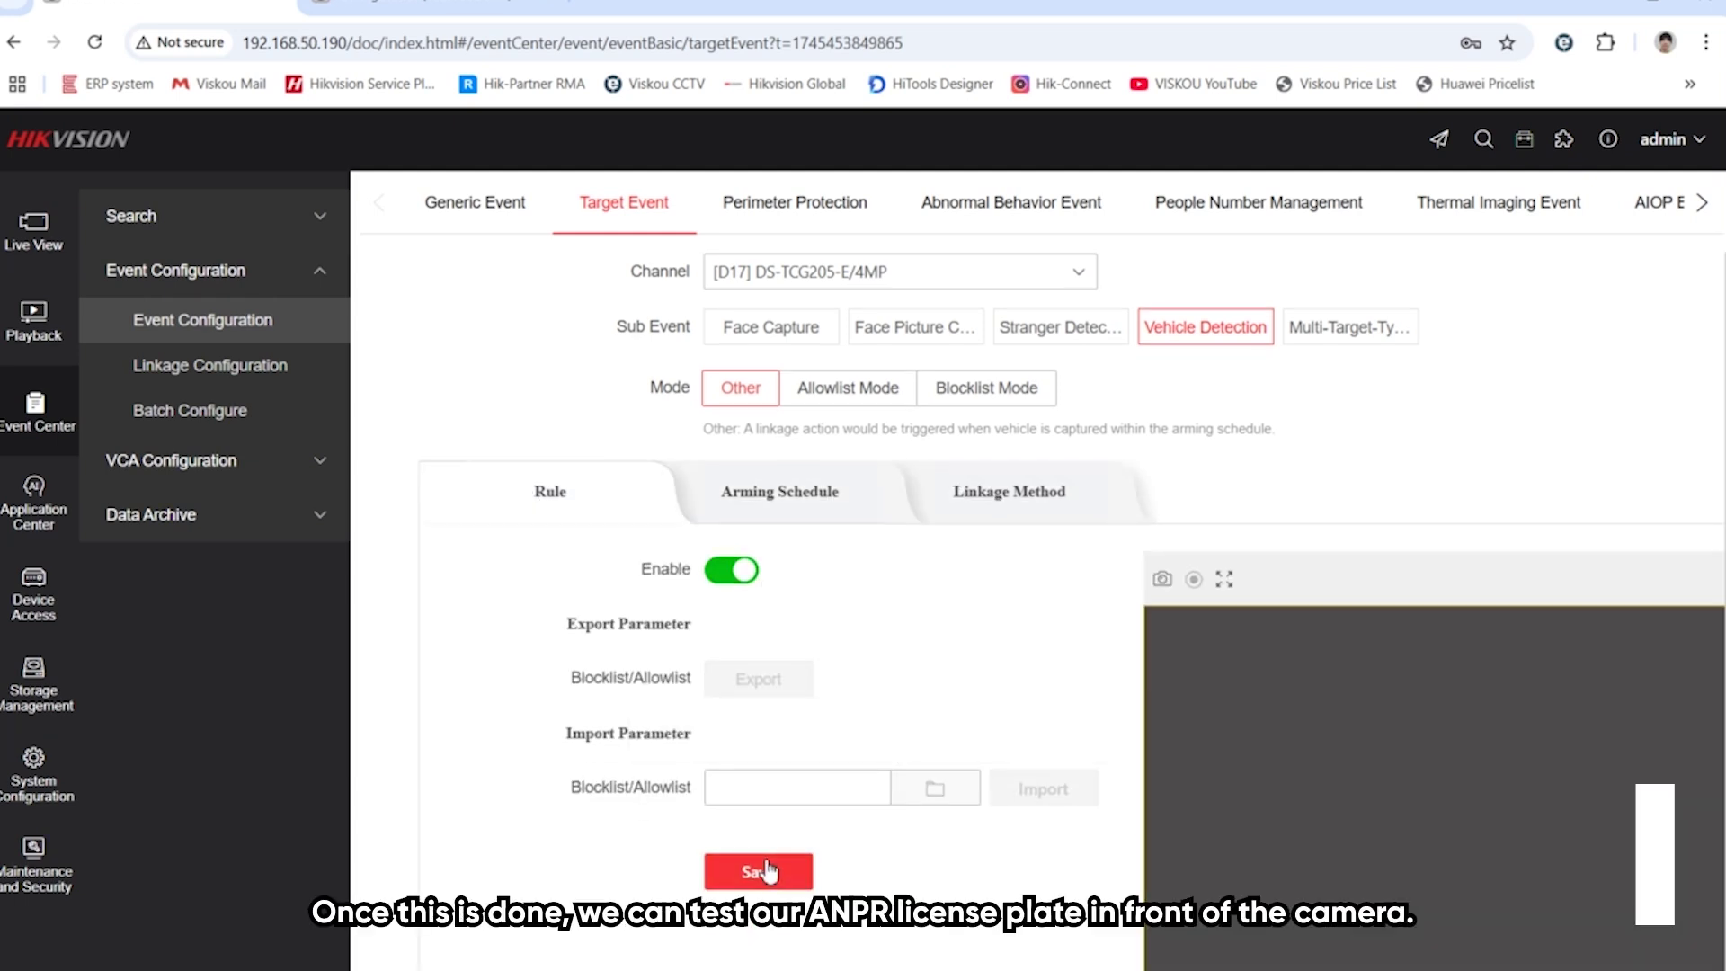
left_click(746, 870)
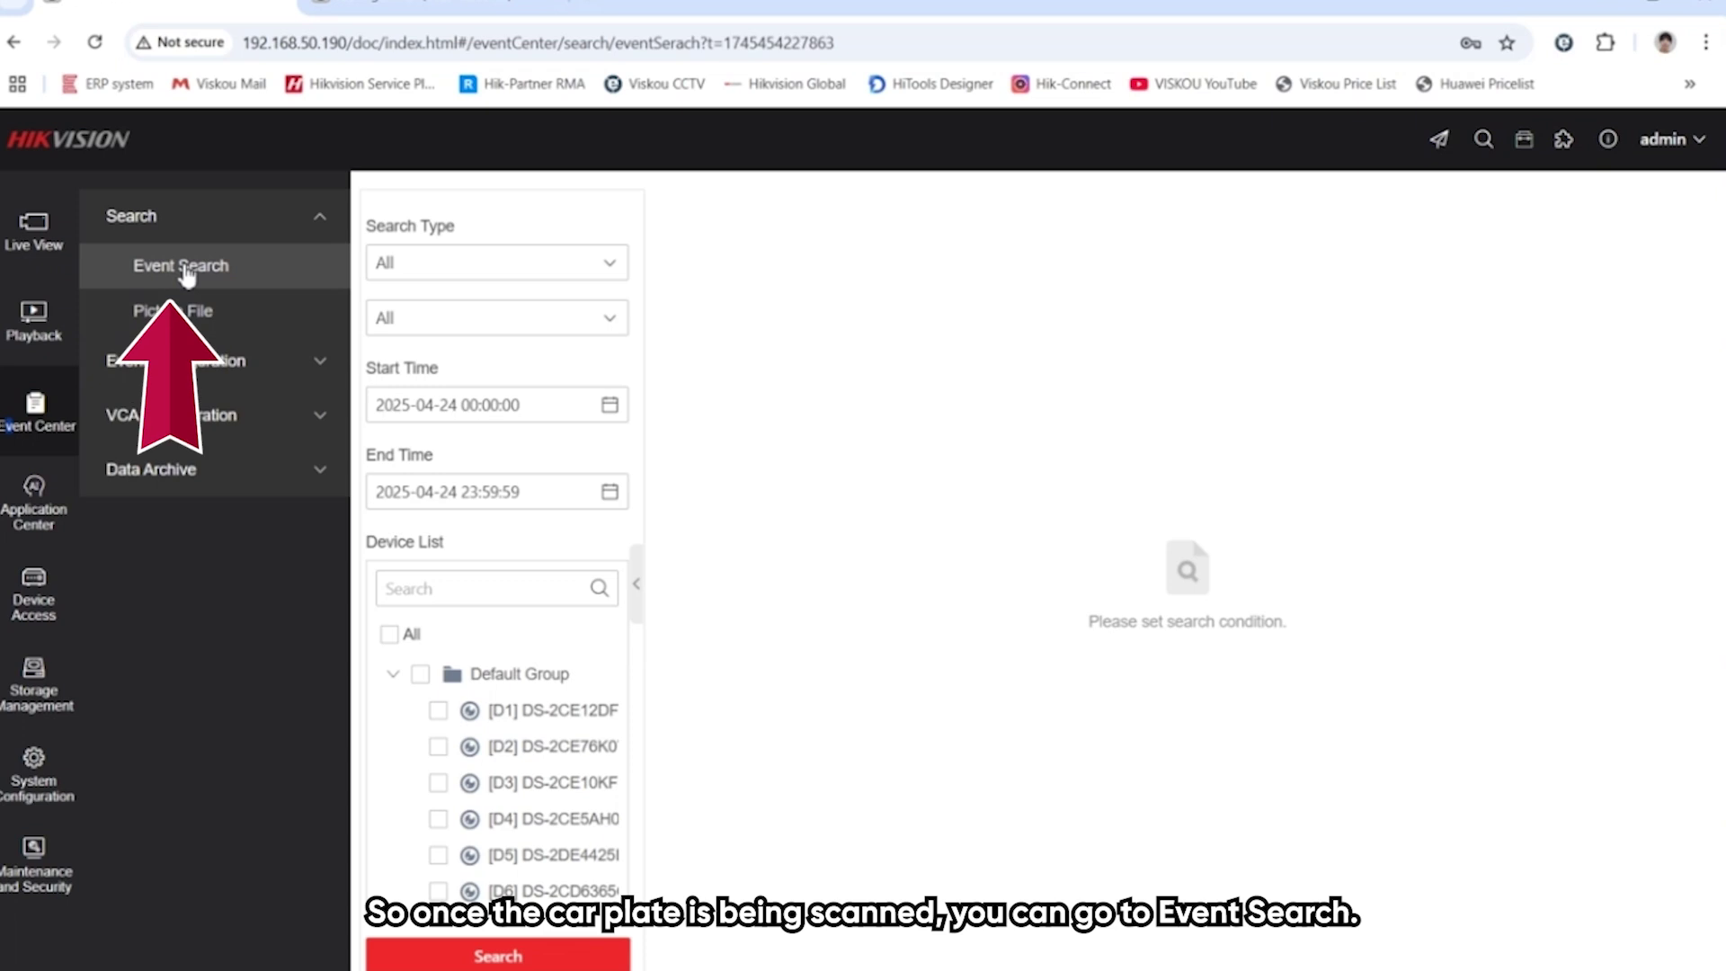
Search Target Event > Vehicle Detection captures on channel D17
left_click(499, 272)
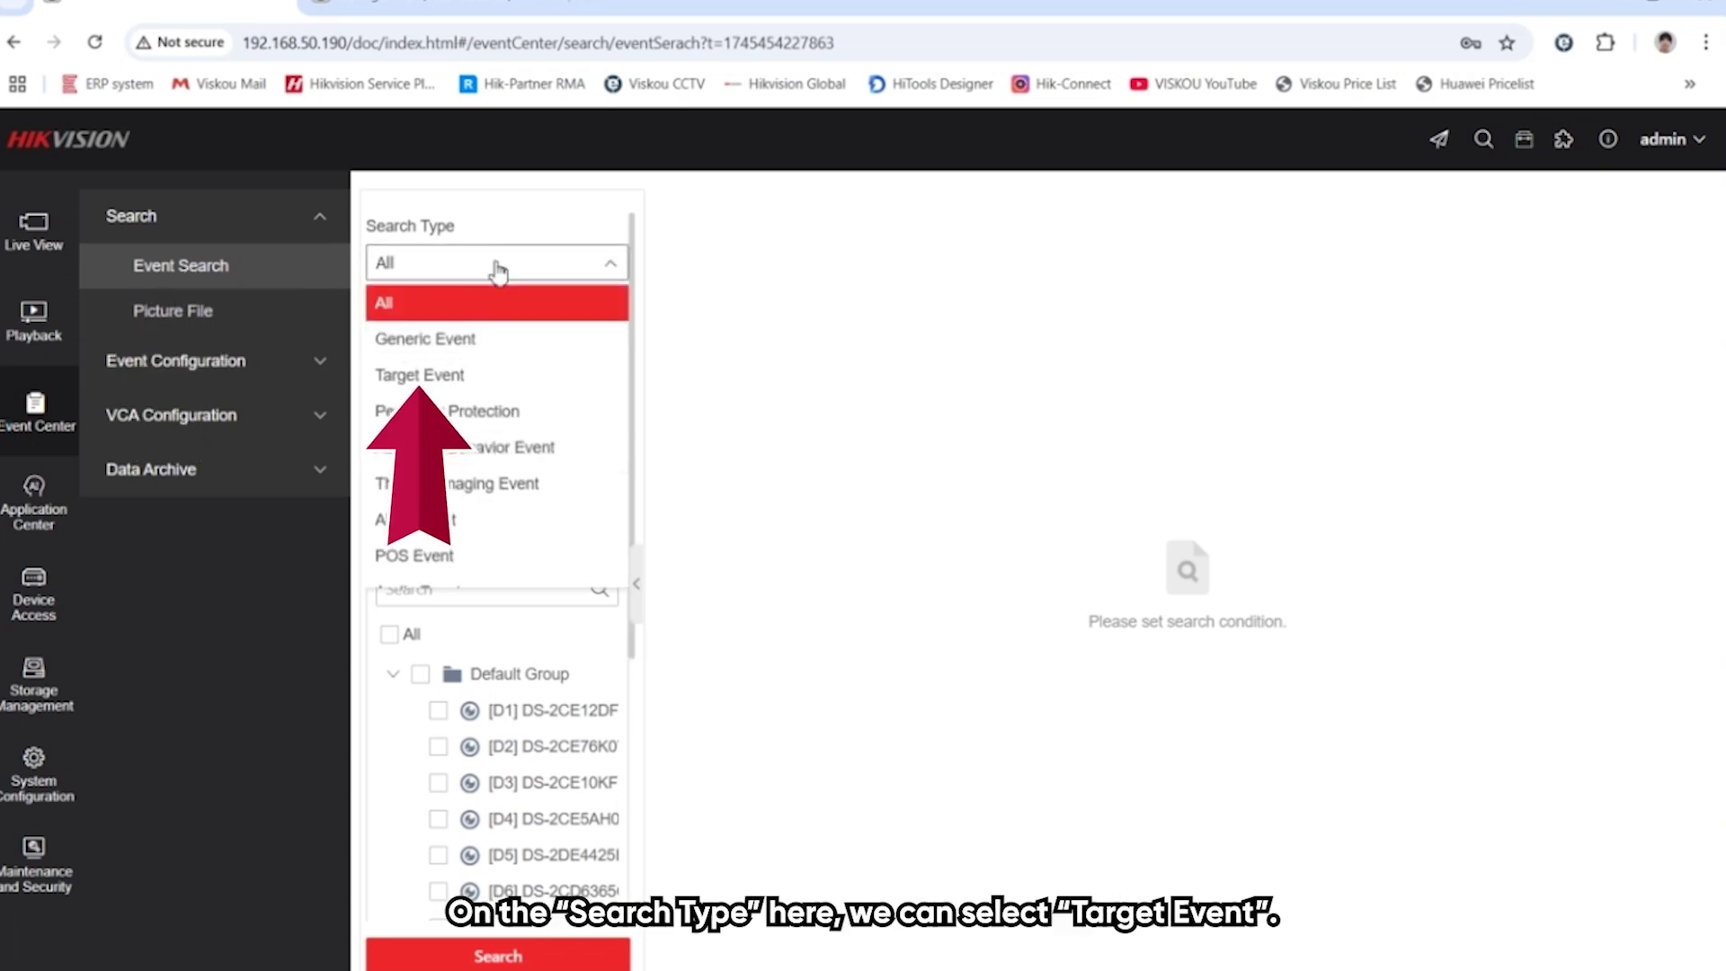
left_click(483, 375)
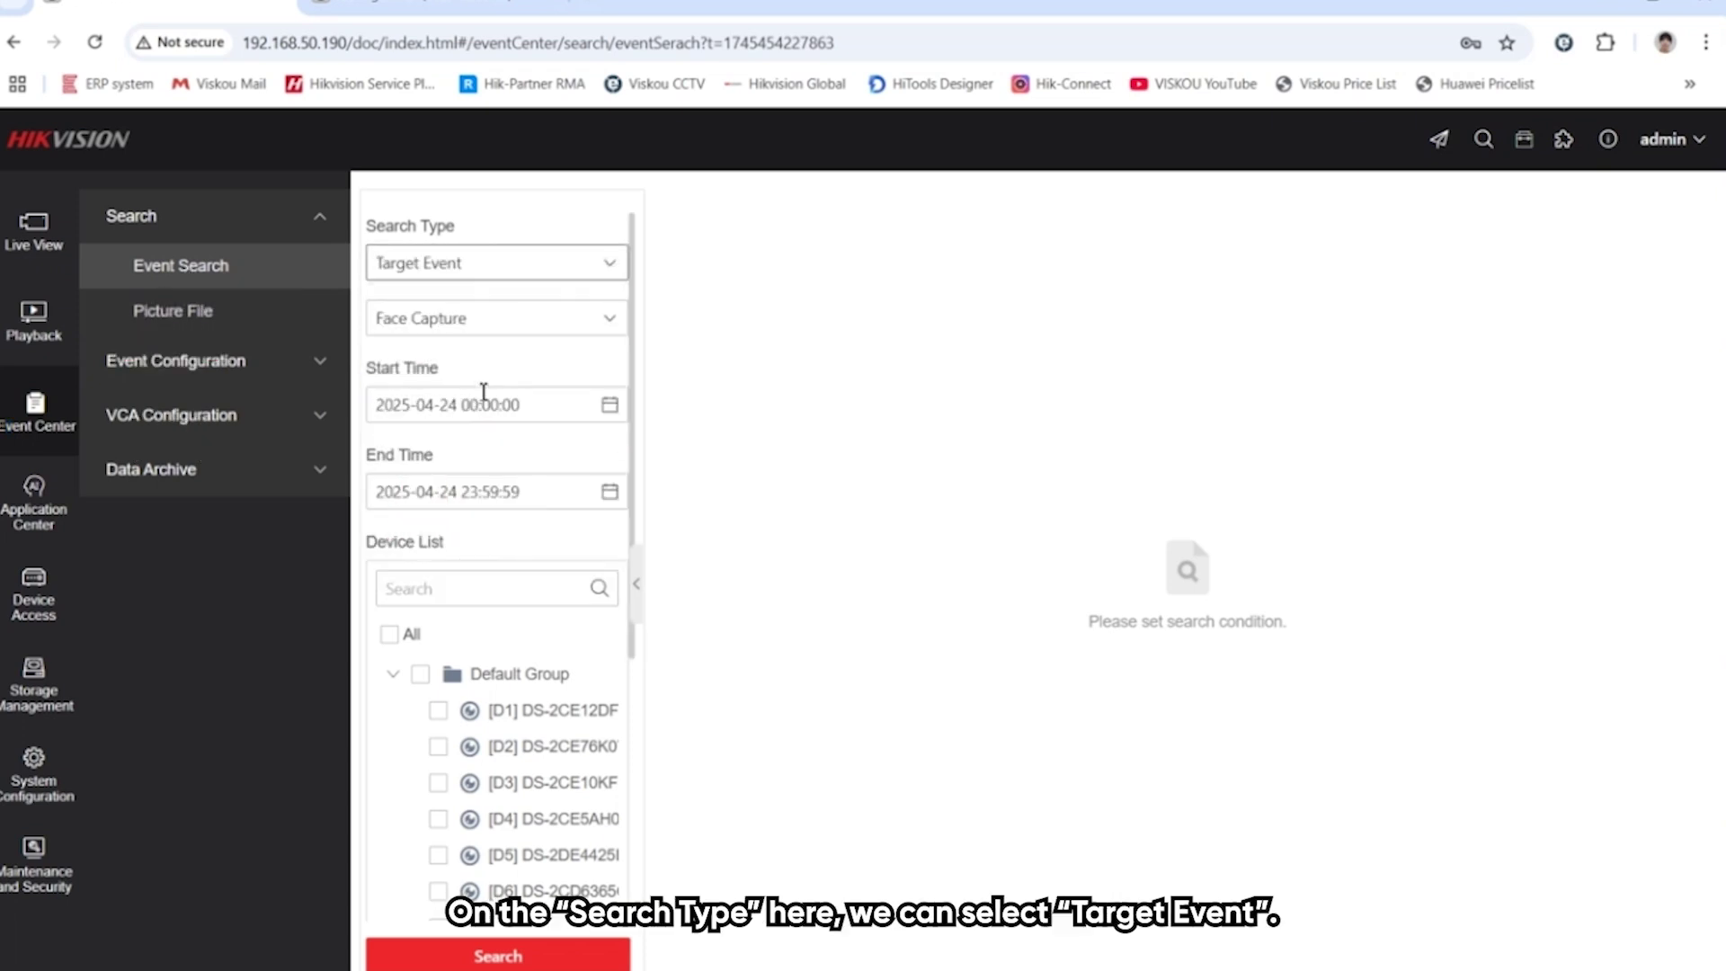
left_click(494, 326)
scroll(458, 544, "down", 3)
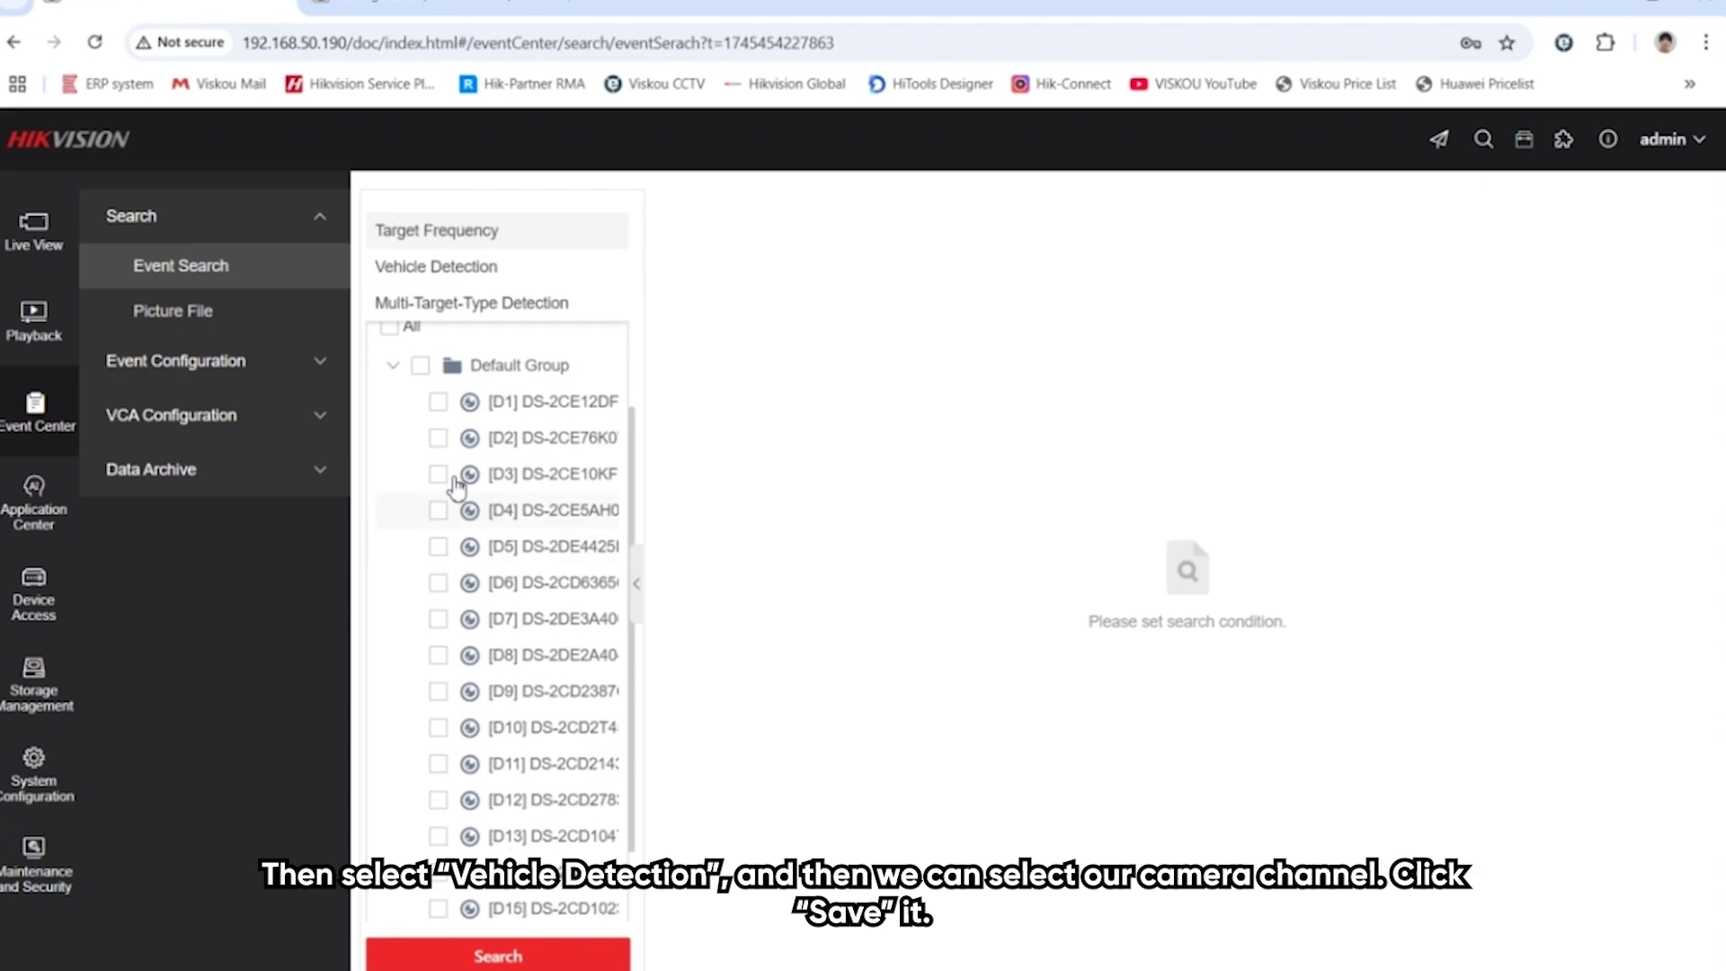
scroll(458, 544, "up", 3)
left_click(452, 574)
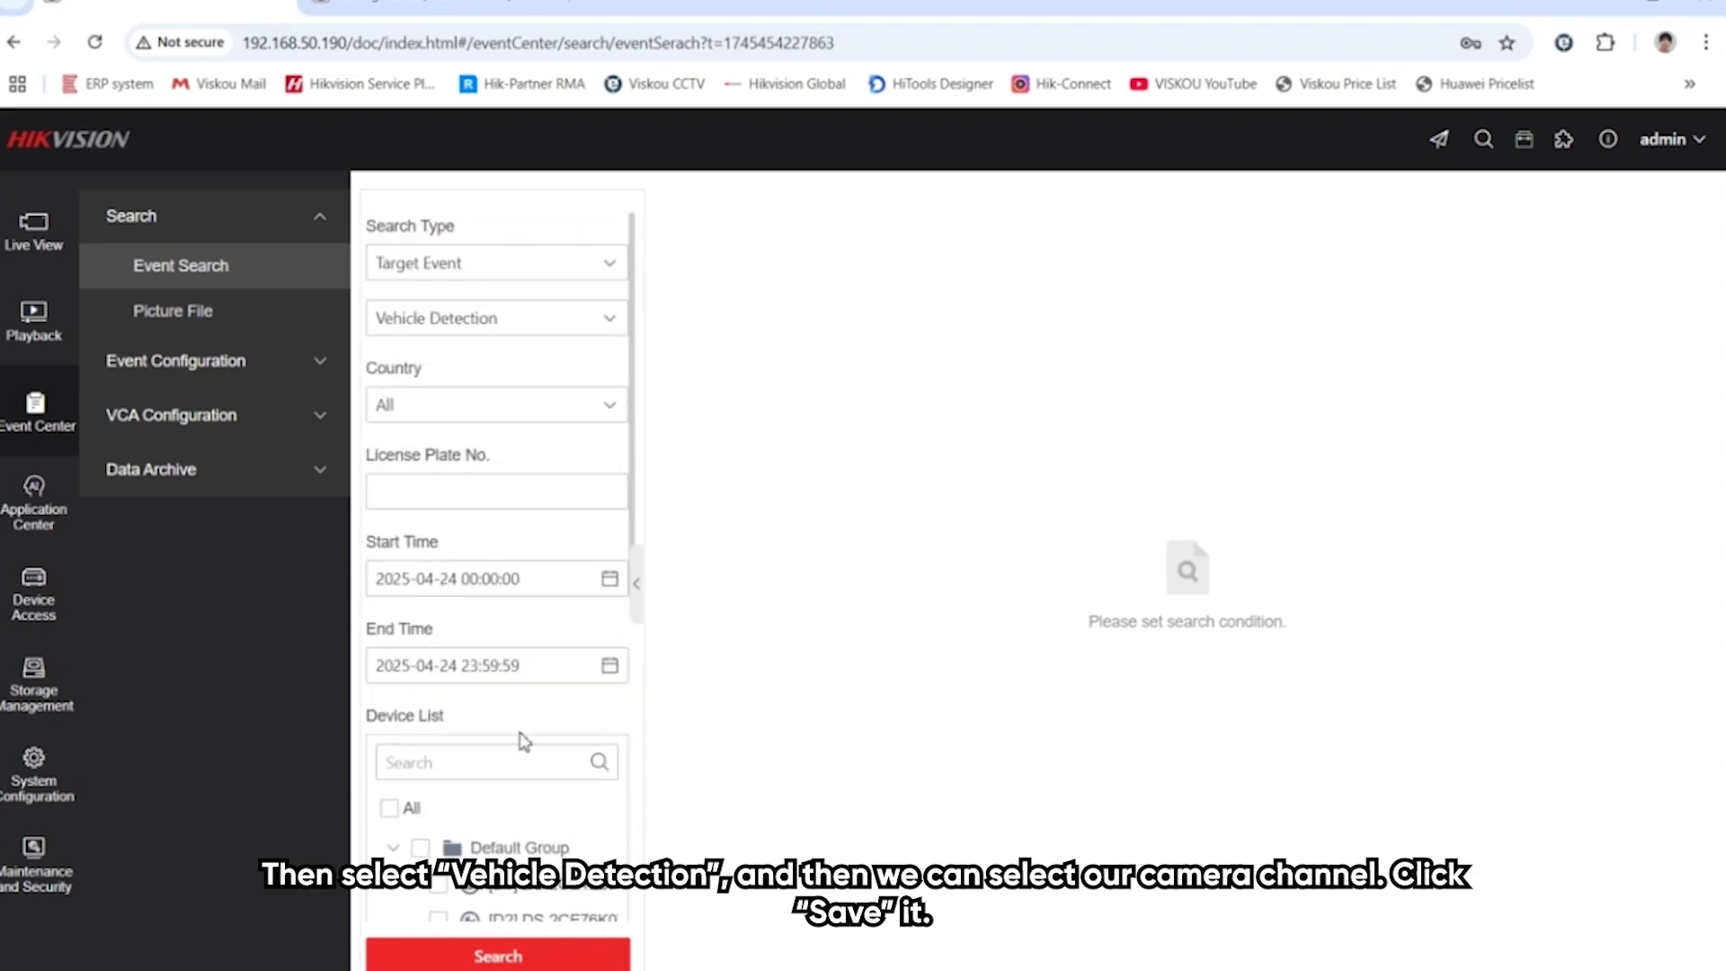
scroll(467, 764, "down", 6)
left_click(441, 879)
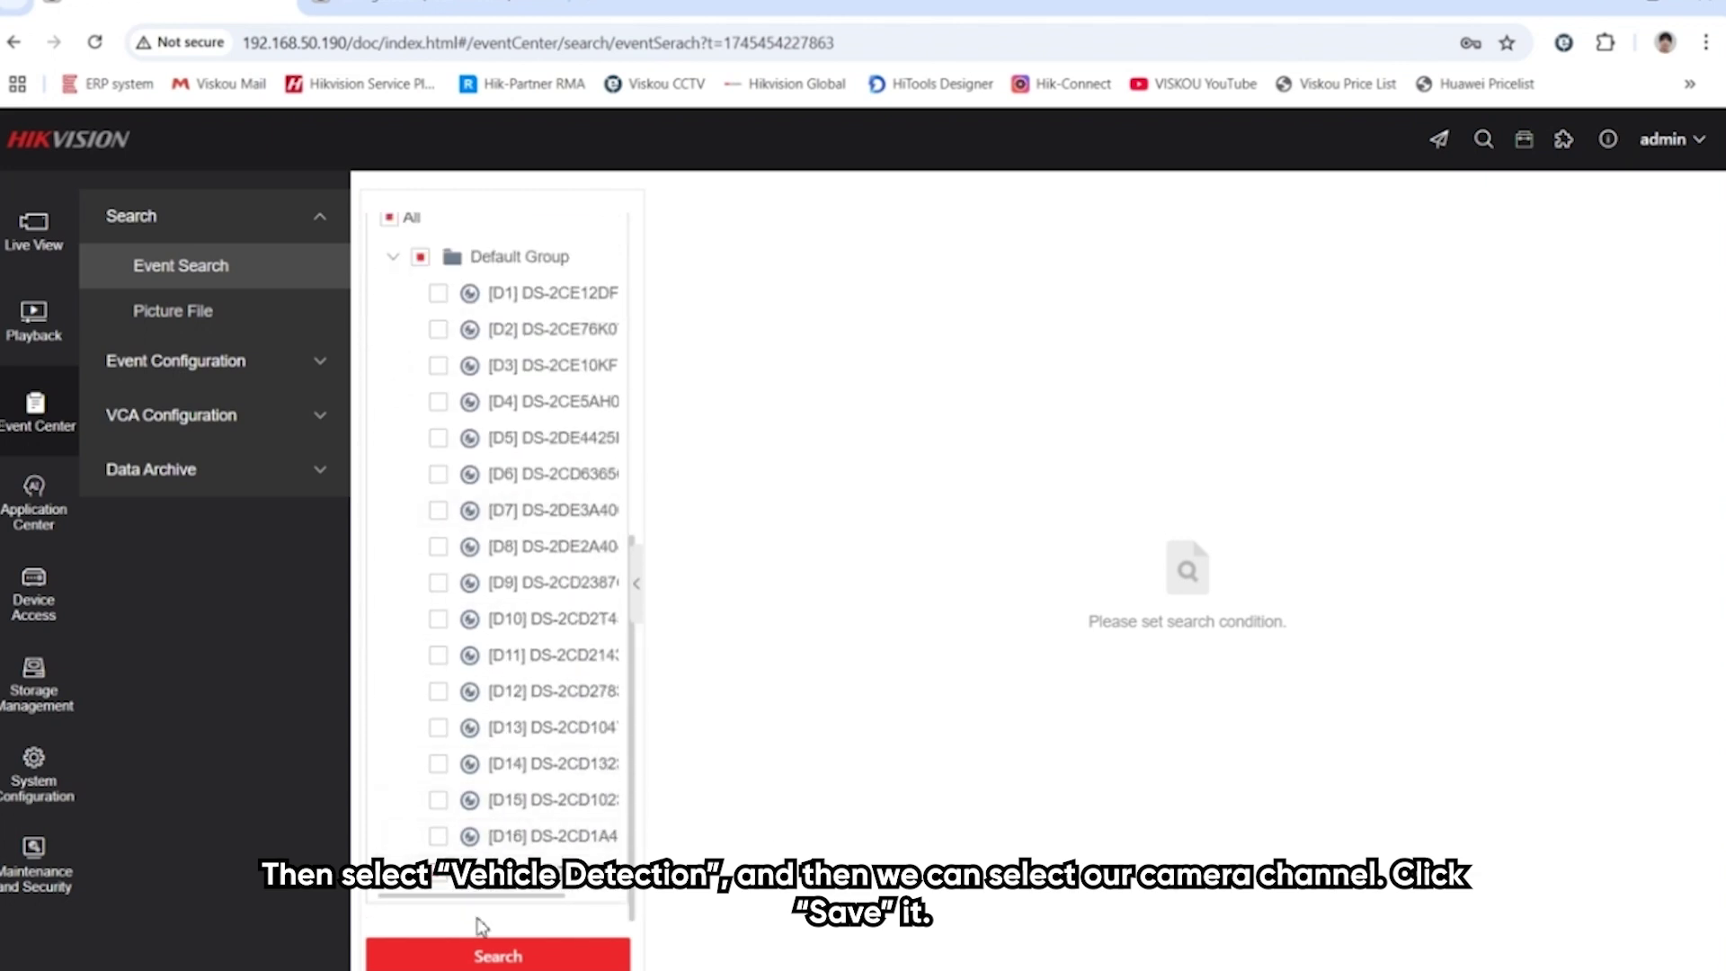
left_click(483, 956)
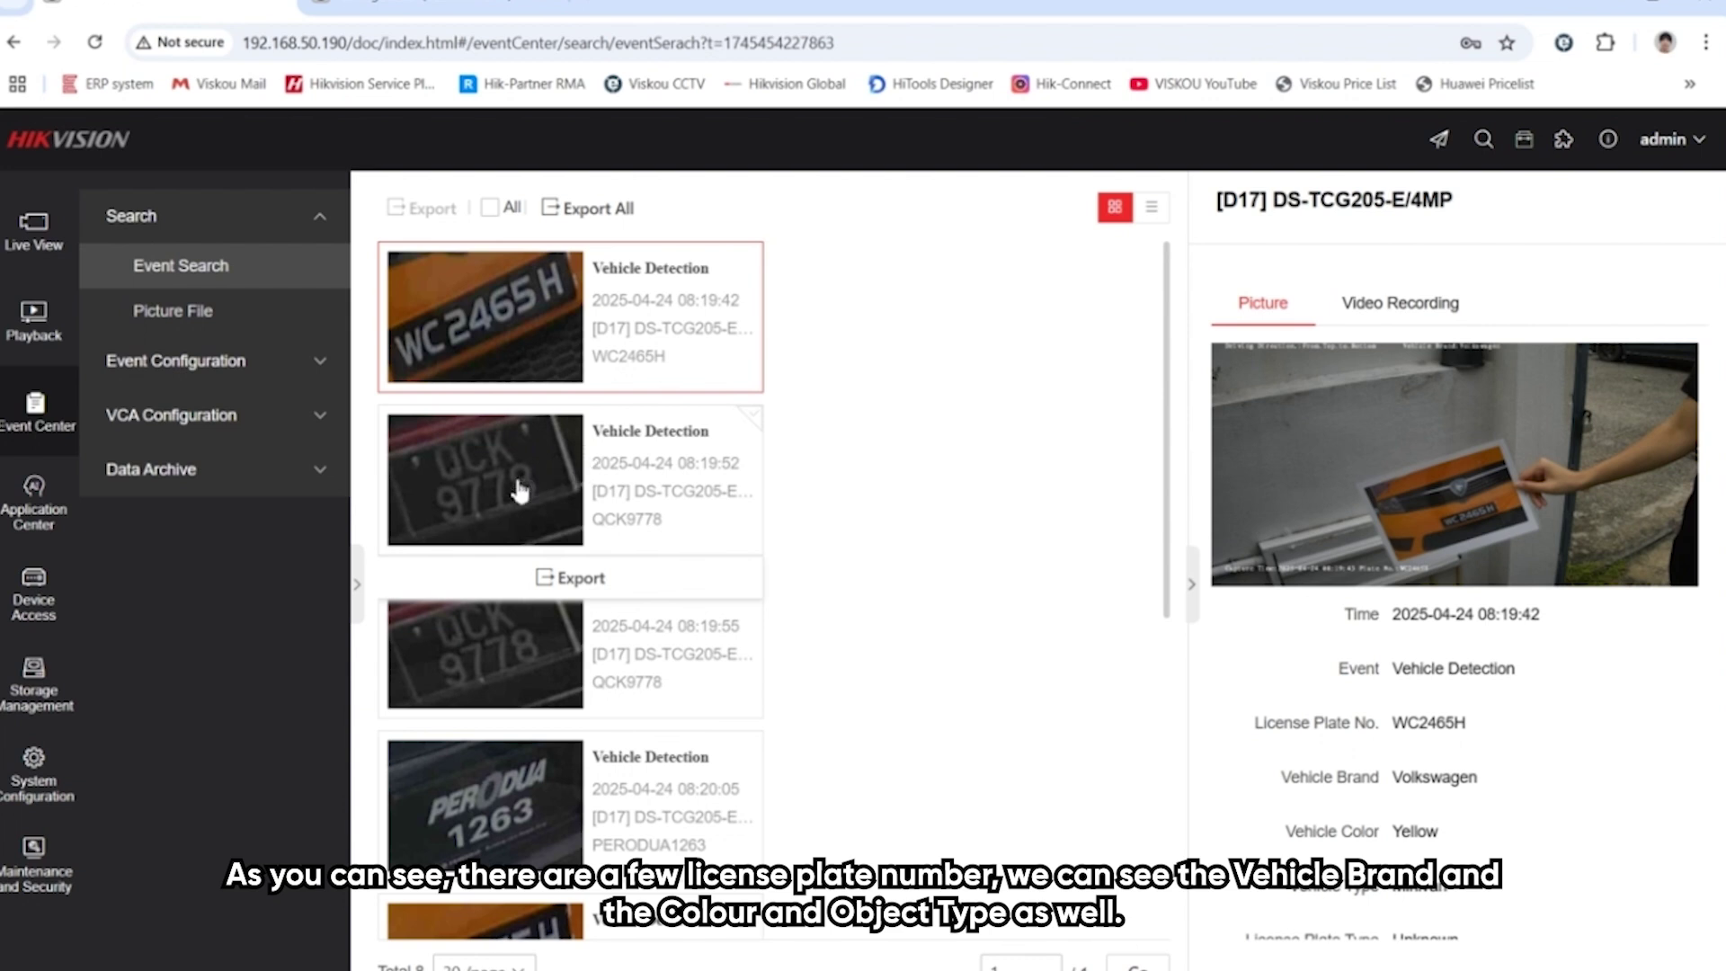
scroll(520, 495, "down", 2)
scroll(520, 497, "up", 2)
left_click(519, 492)
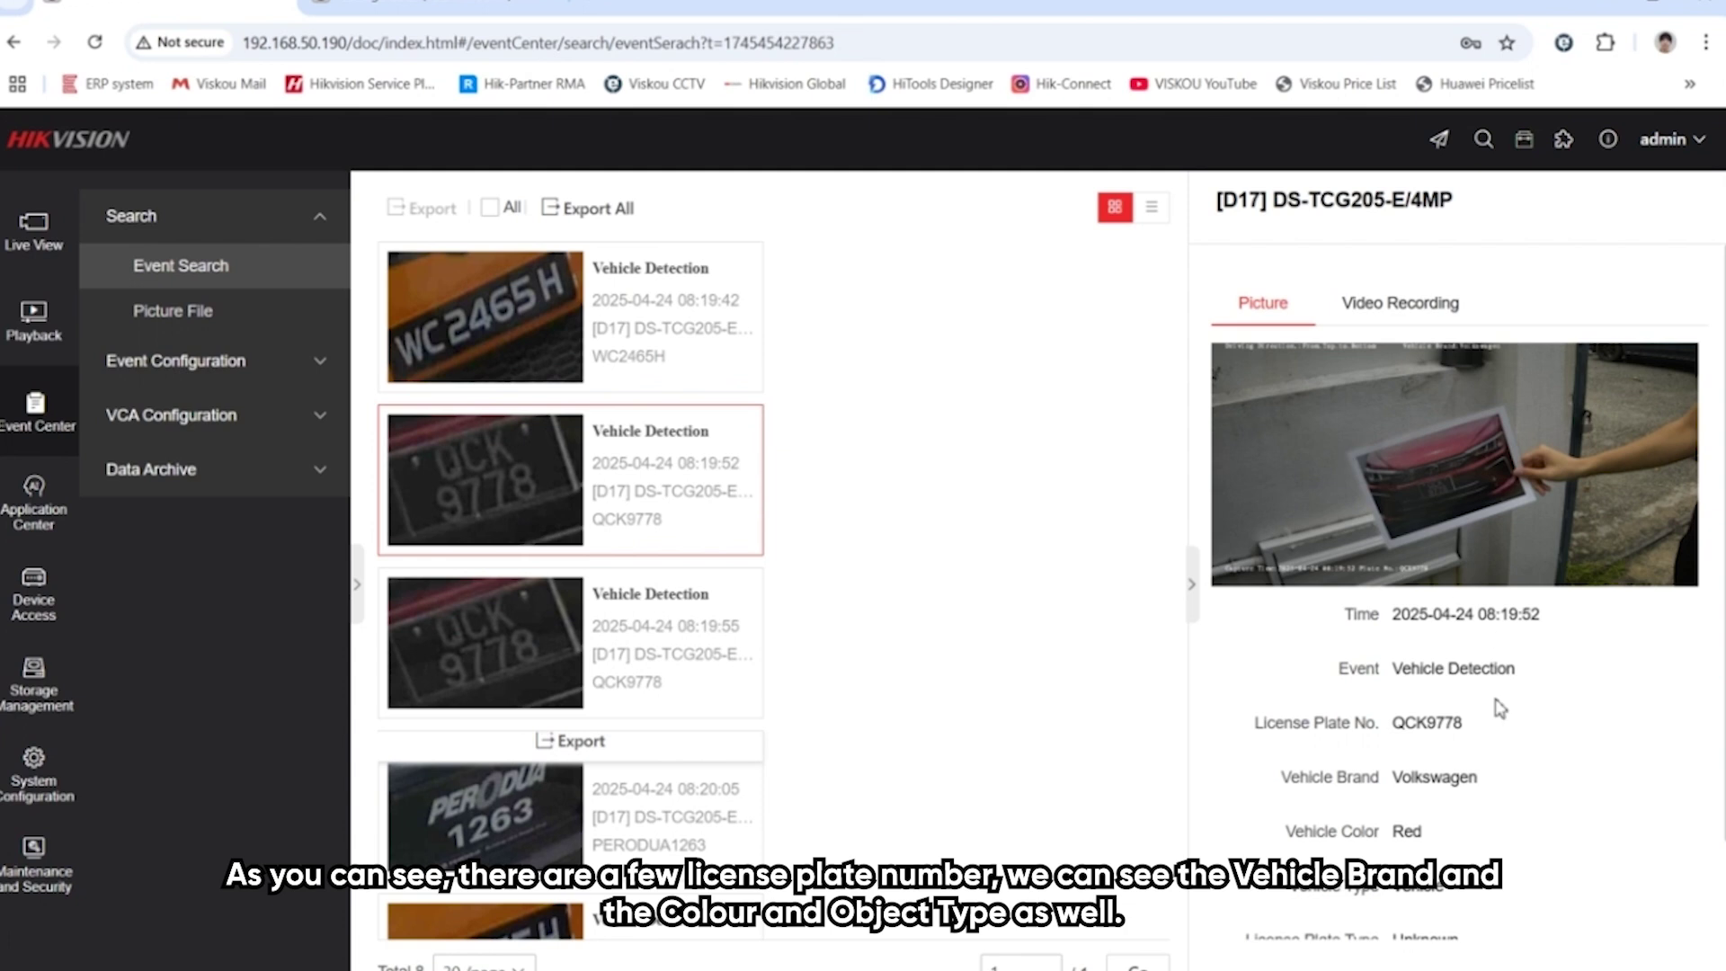
scroll(1456, 675, "down", 1)
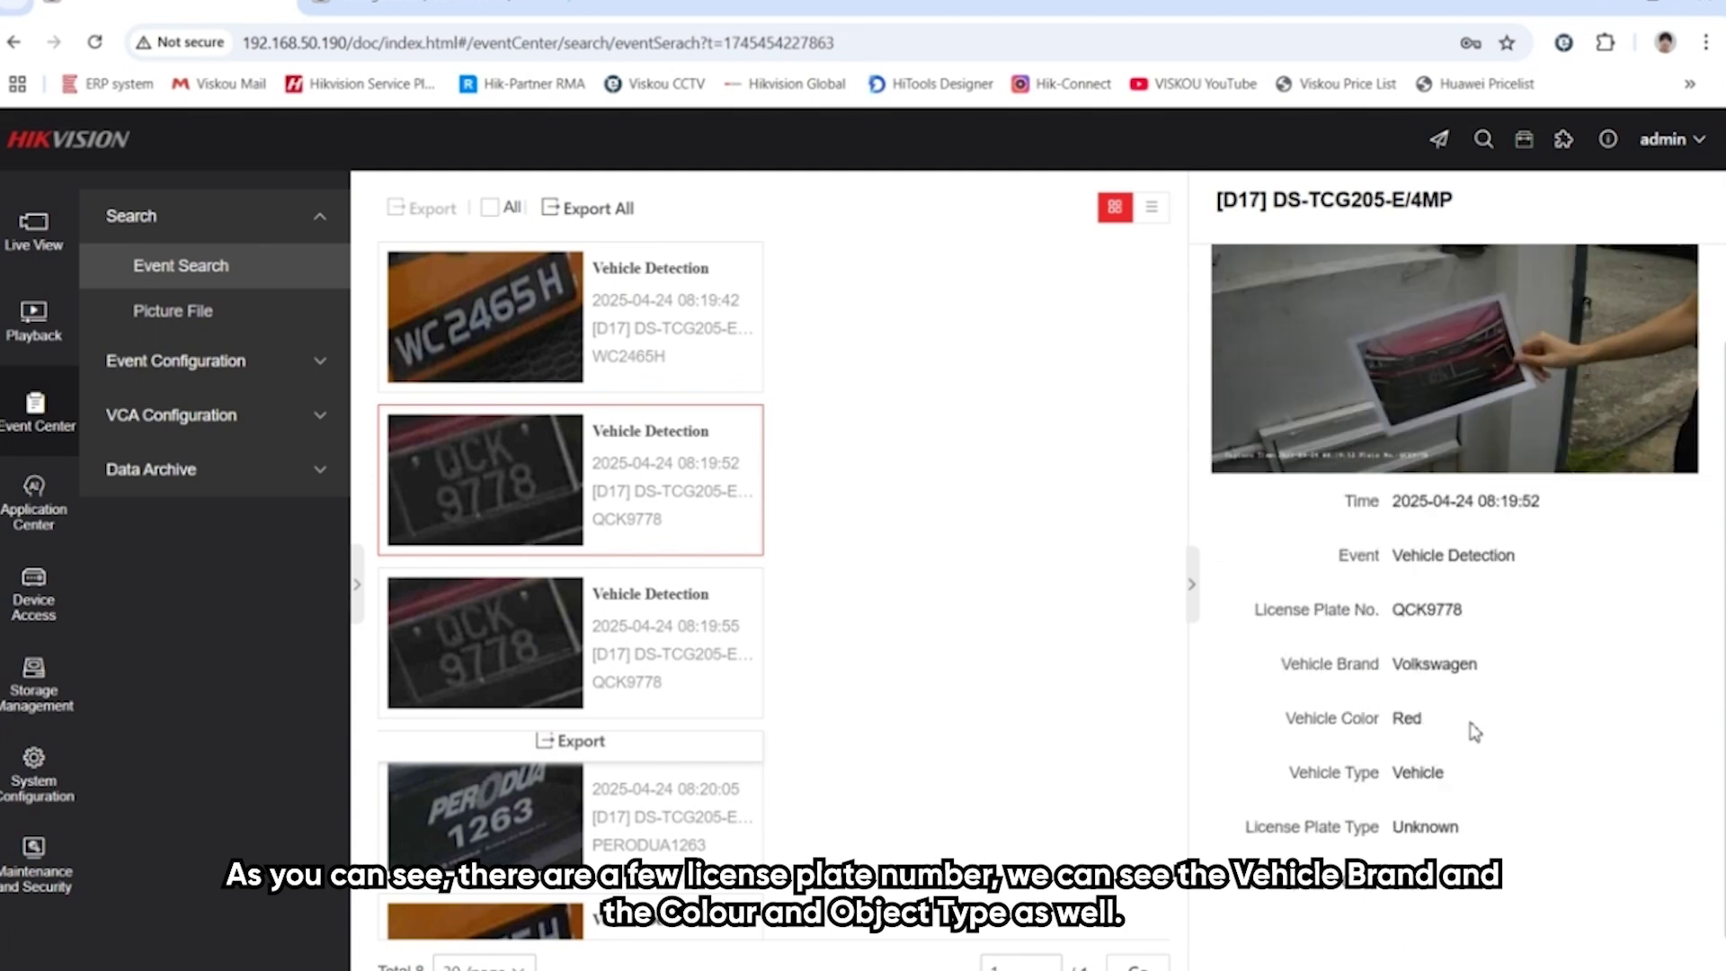
scroll(1475, 732, "up", 1)
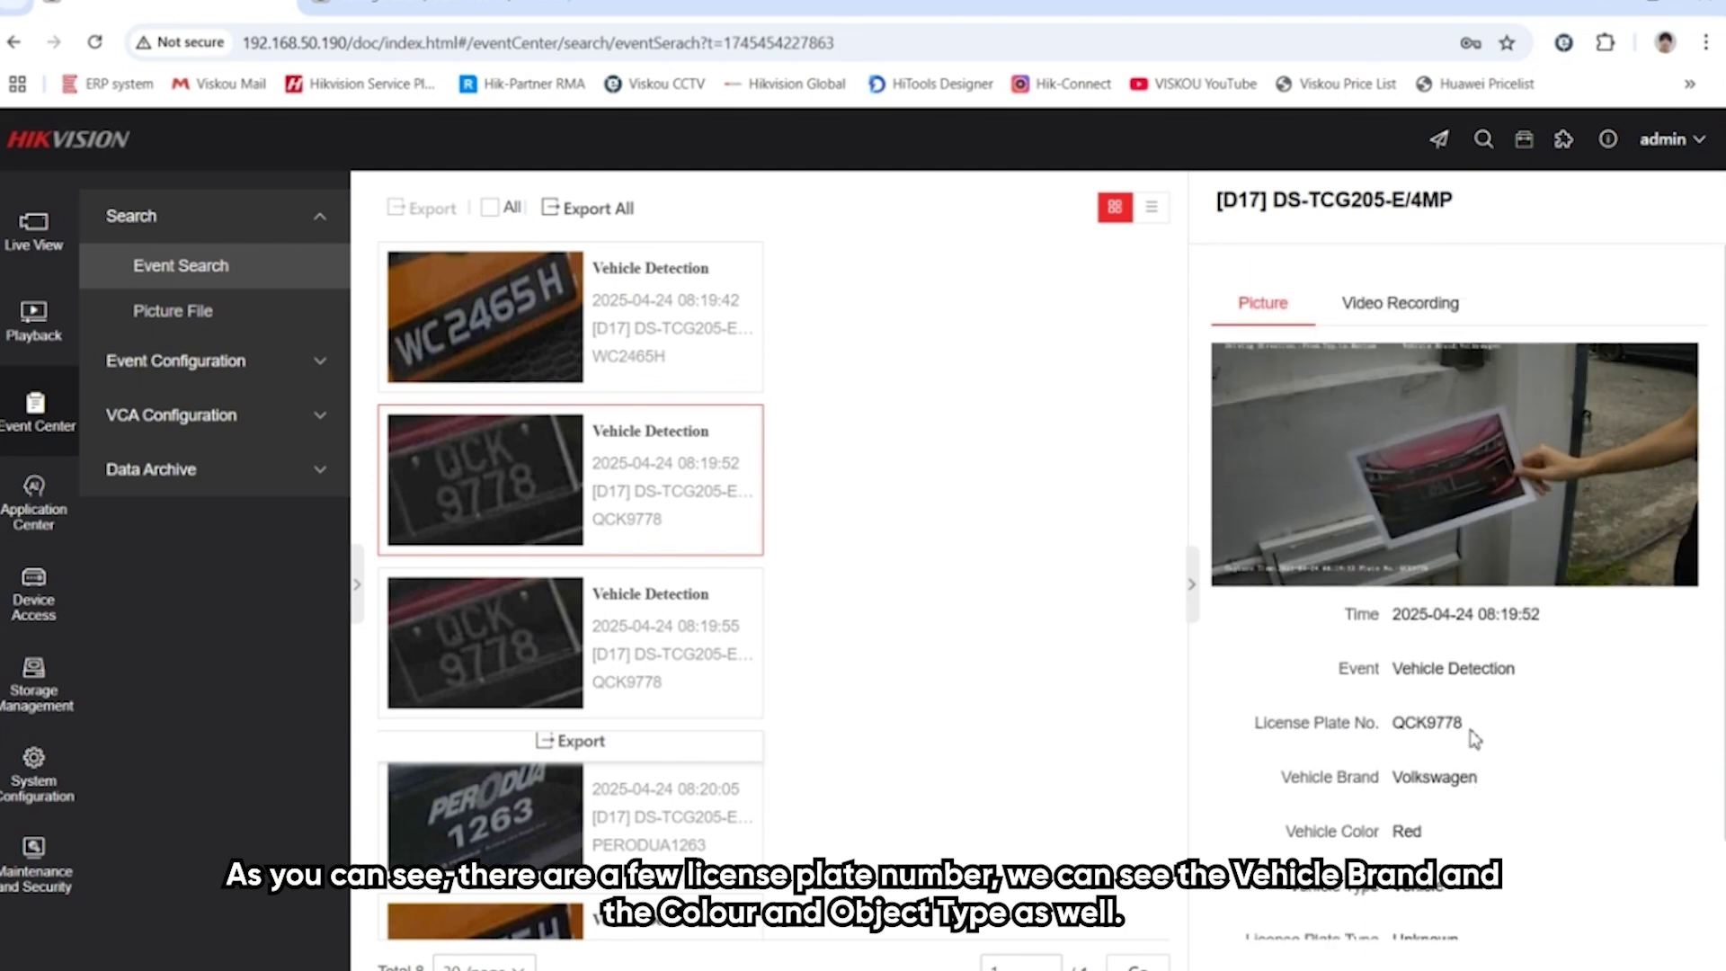
left_click(1419, 309)
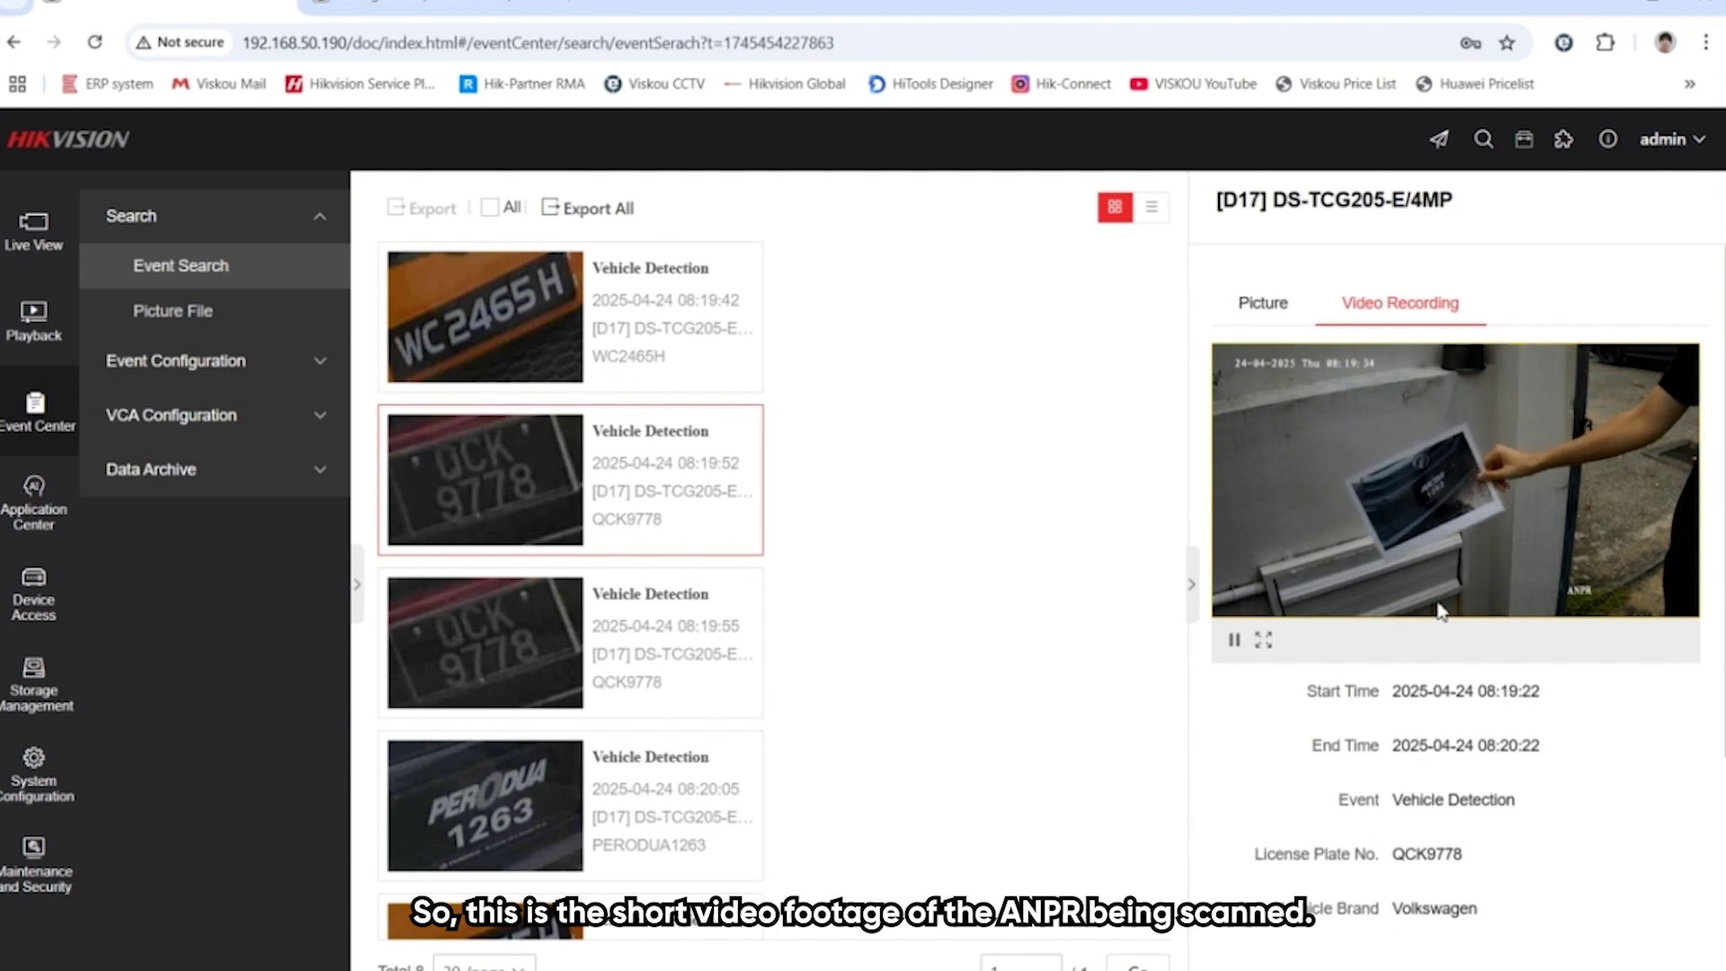
left_click(1233, 639)
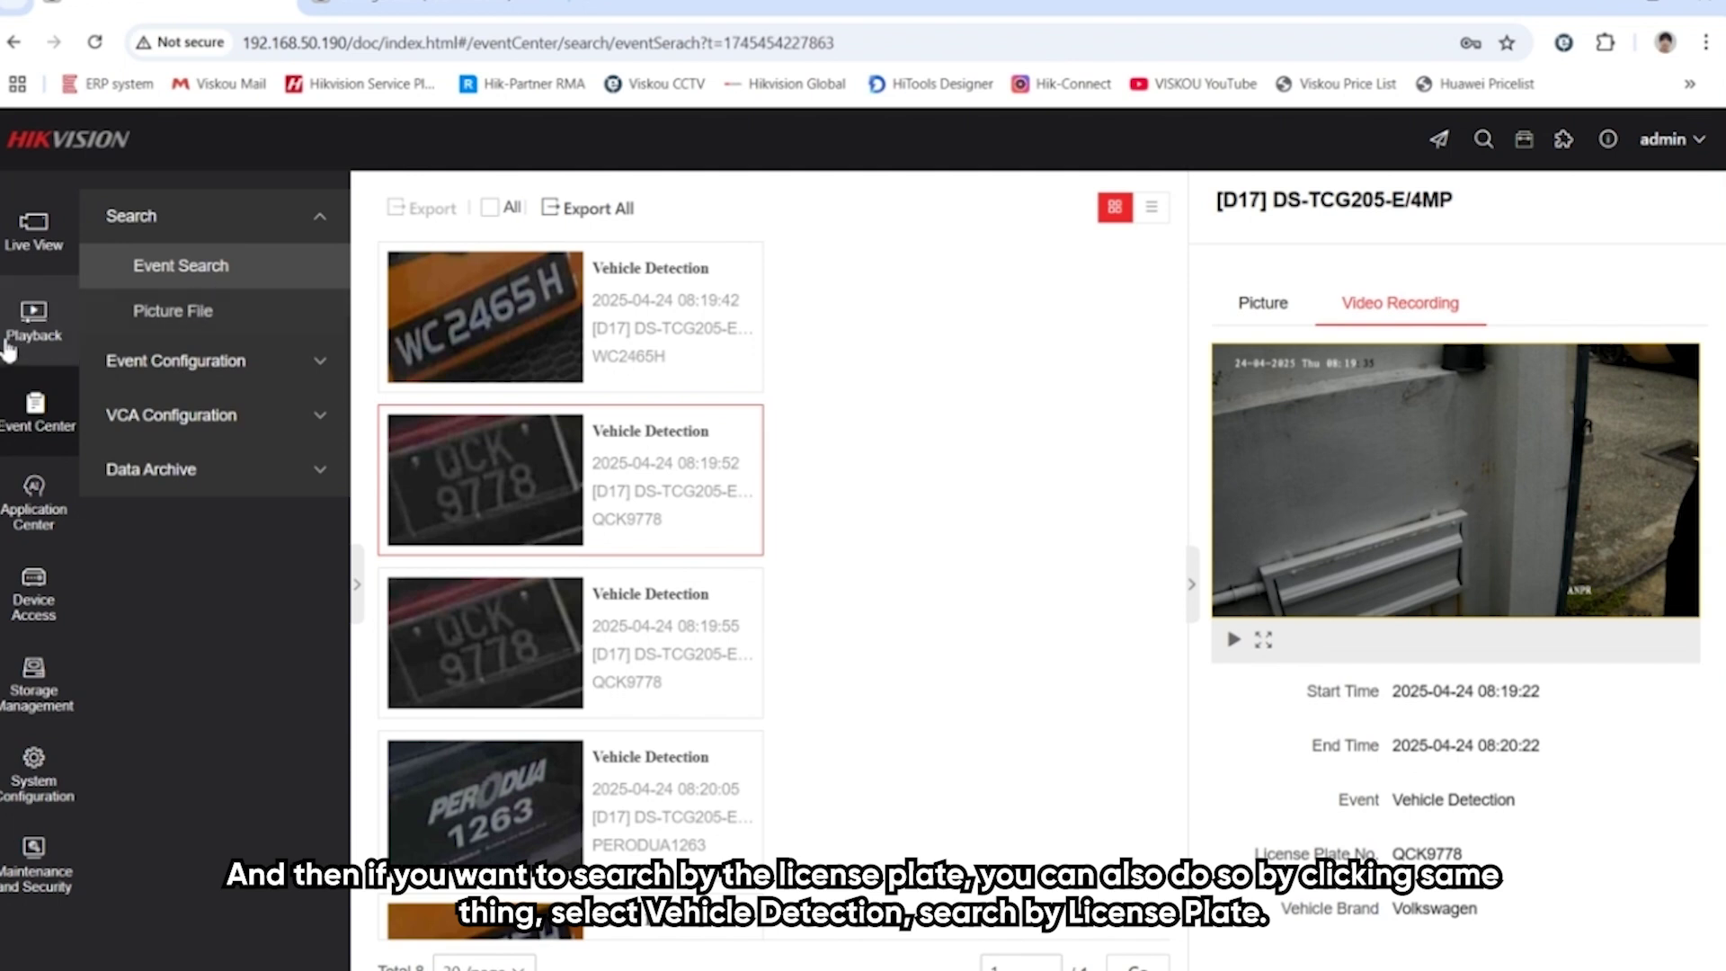
Start a fresh Event Search set to Target Event > Vehicle Detection
left_click(157, 322)
left_click(183, 270)
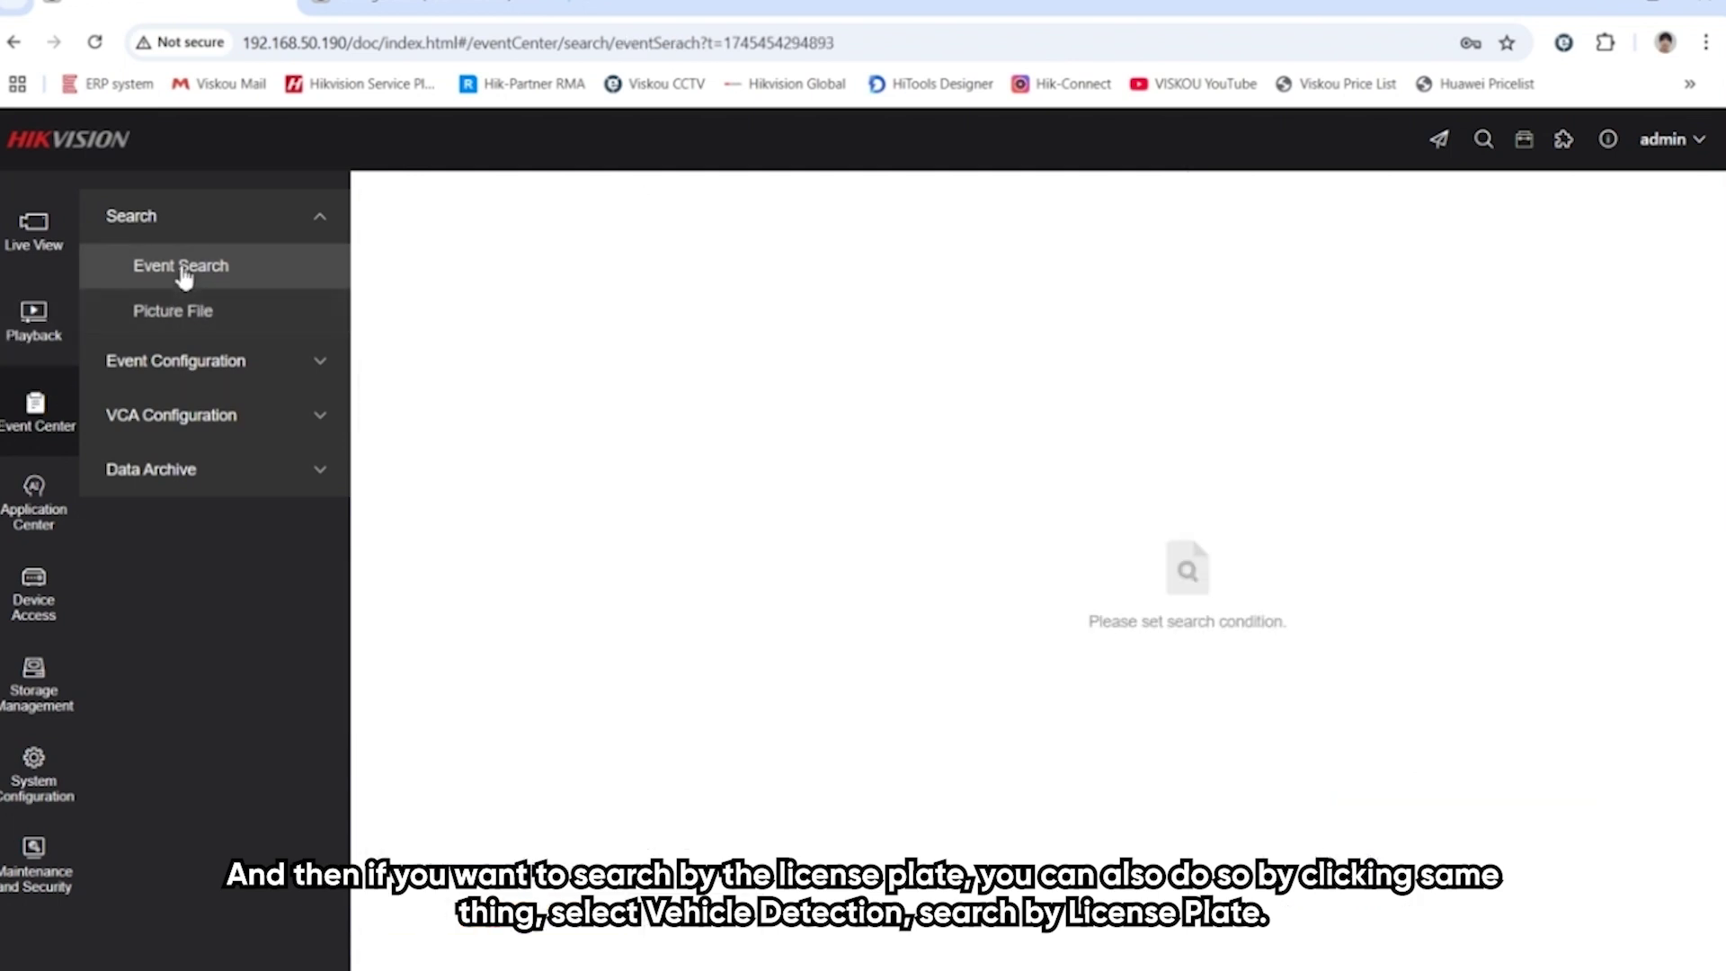
left_click(432, 284)
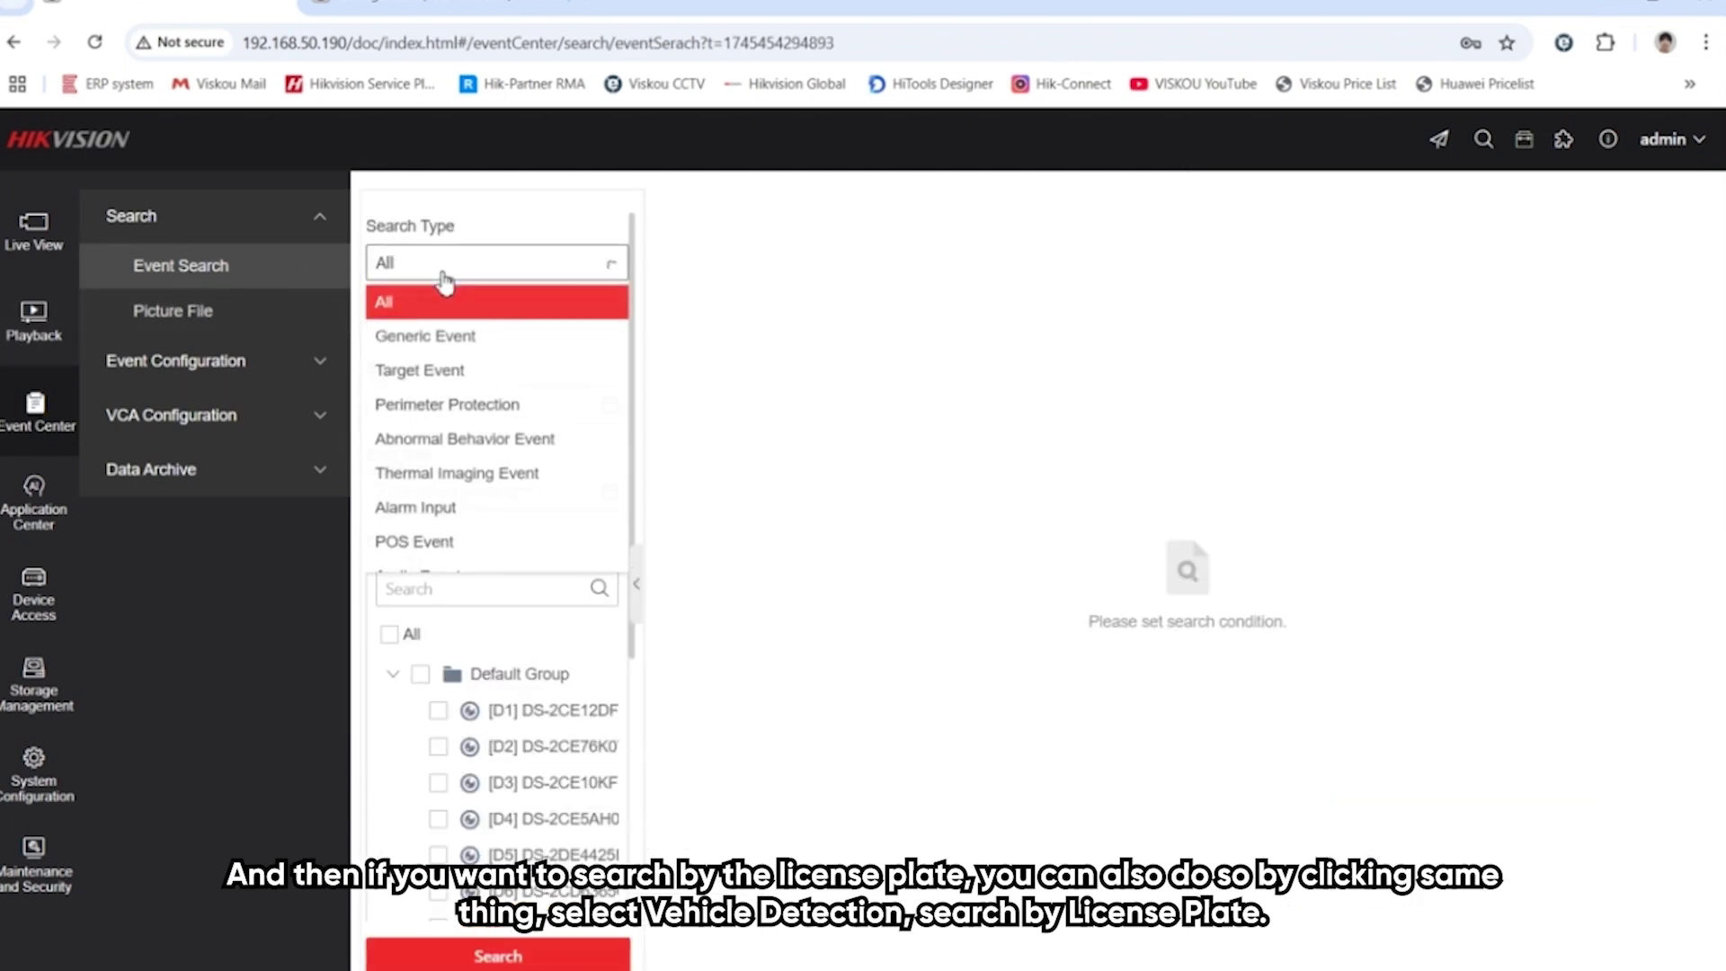
left_click(452, 375)
left_click(462, 320)
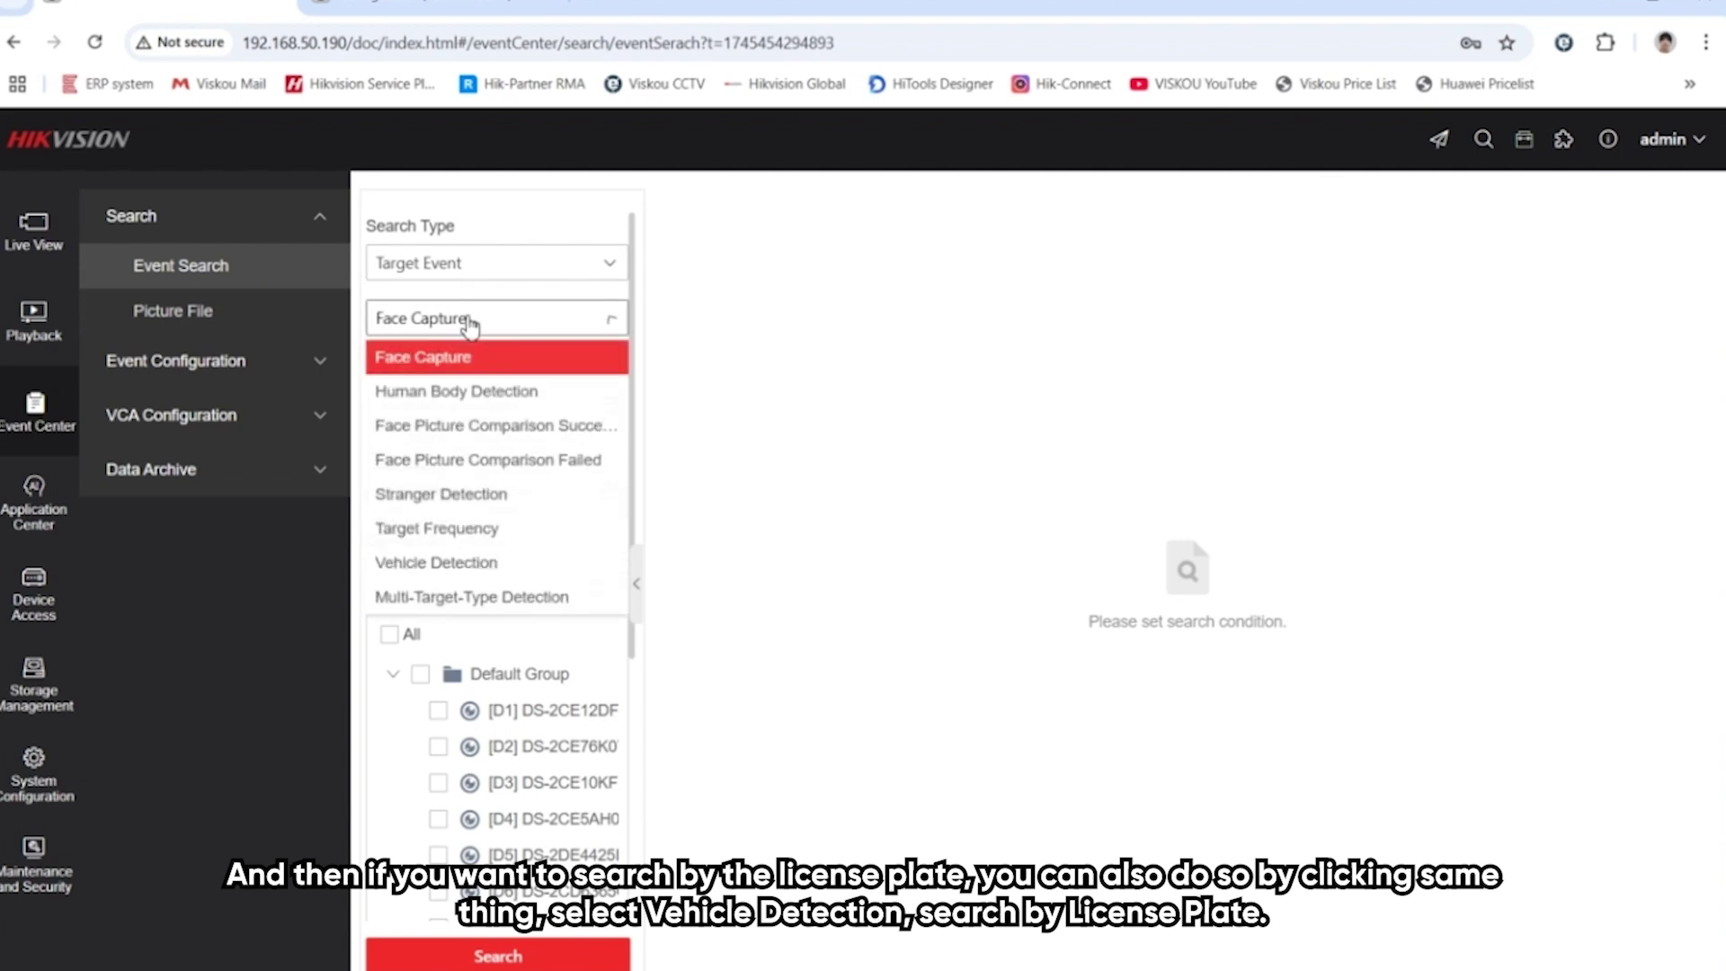
left_click(463, 574)
left_click(461, 489)
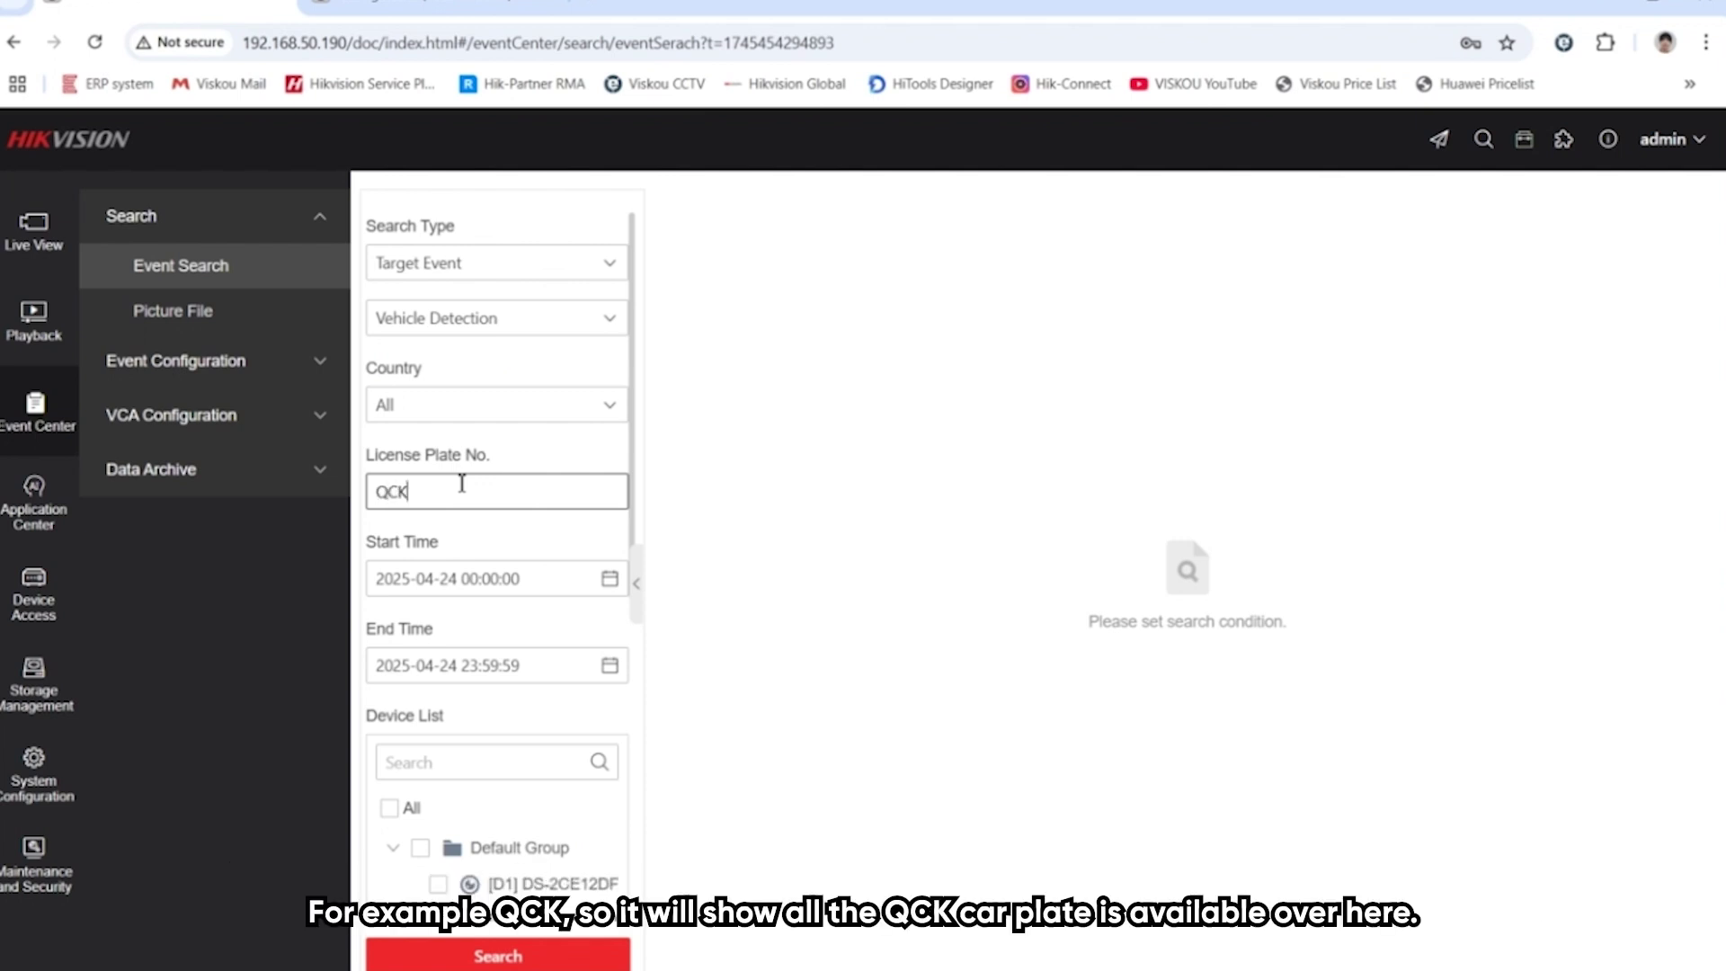
scroll(493, 717, "down", 5)
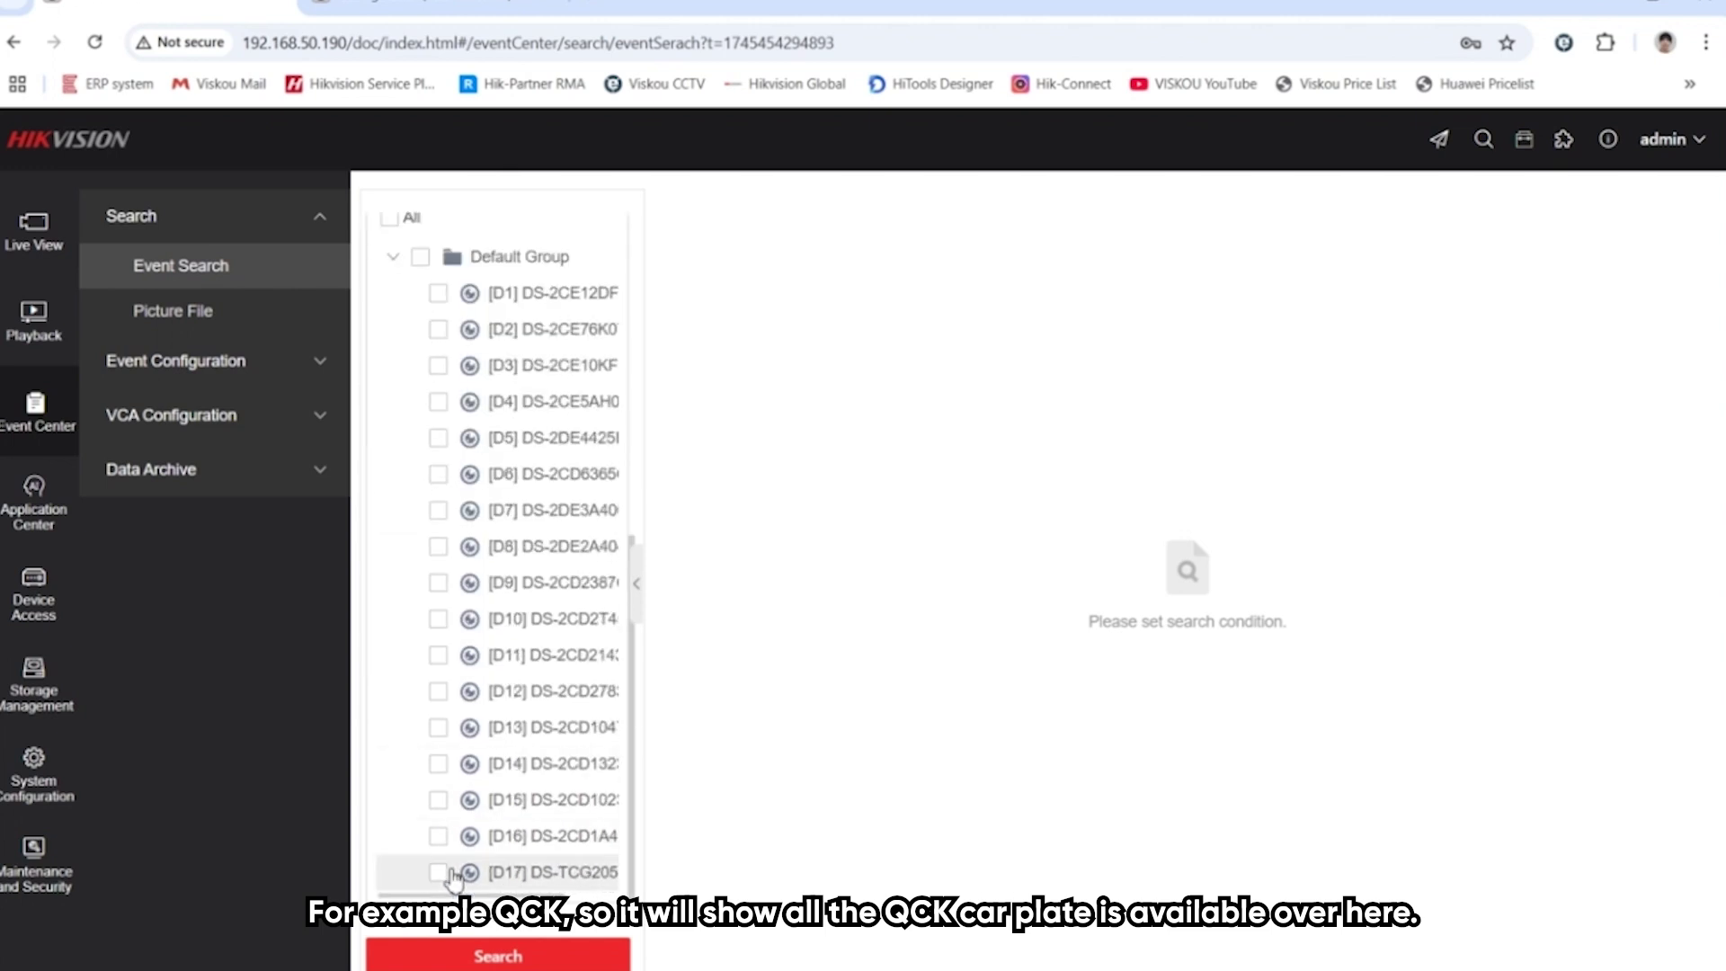
left_click(438, 872)
left_click(498, 956)
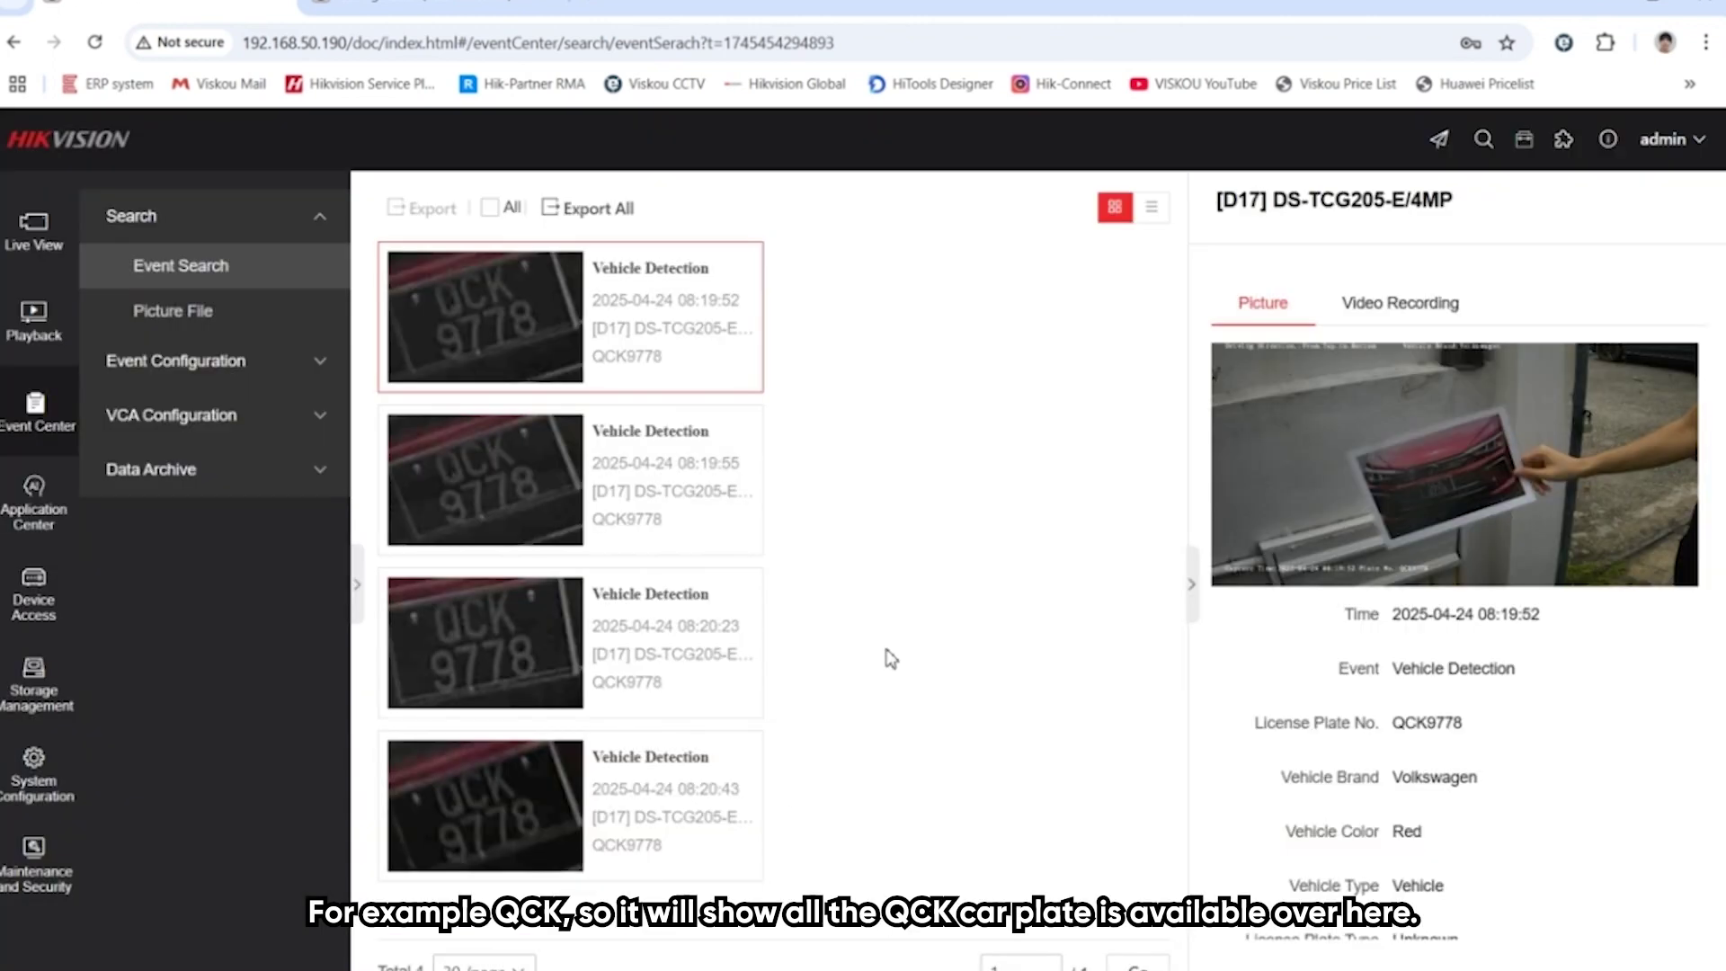